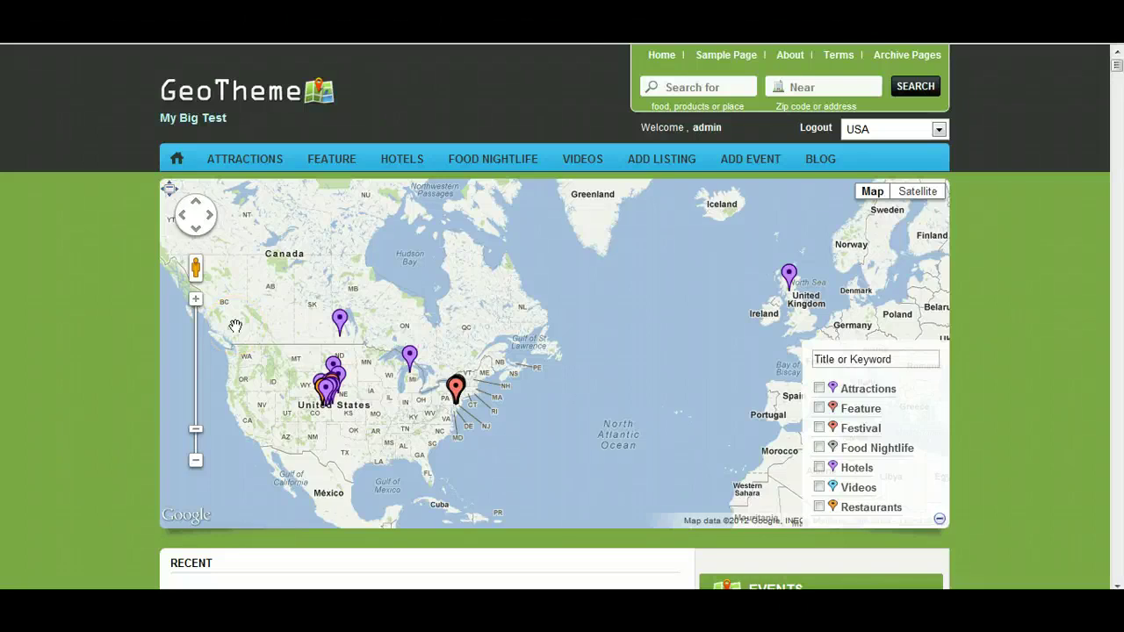
Look over the site's Hotels listings, then switch to the WordPress admin Dashboard.
{"action": "left_click", "coordinate": [86, 224]}
{"action": "left_click", "coordinate": [404, 165]}
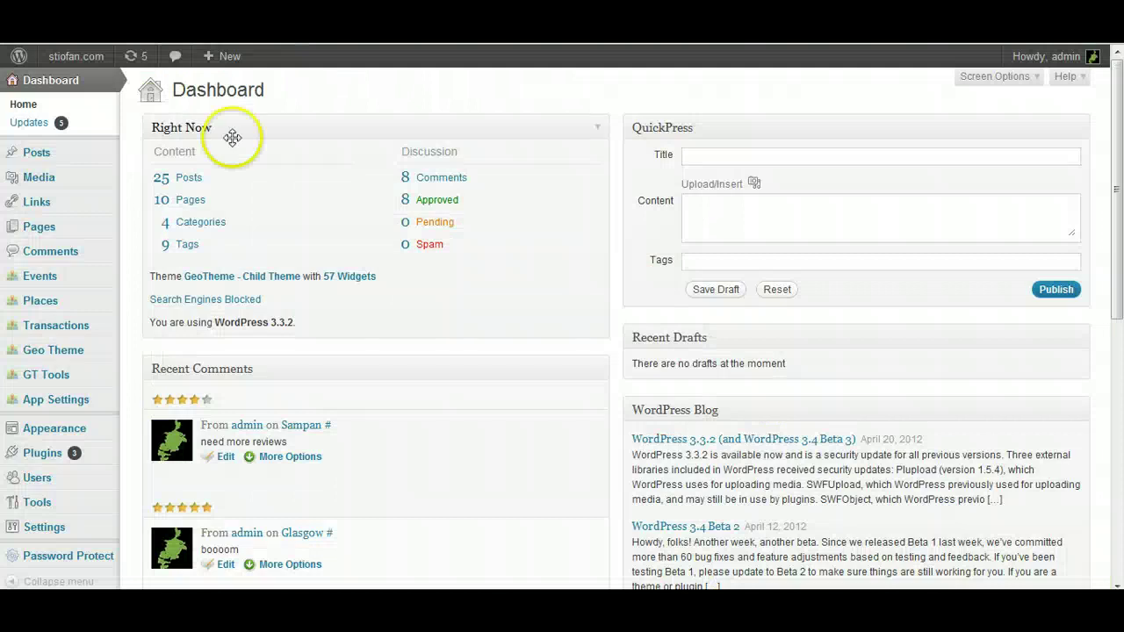
Go to Geo Theme's Post Custom Fields list and start a new custom field.
{"action": "mouse_move", "coordinate": [54, 351]}
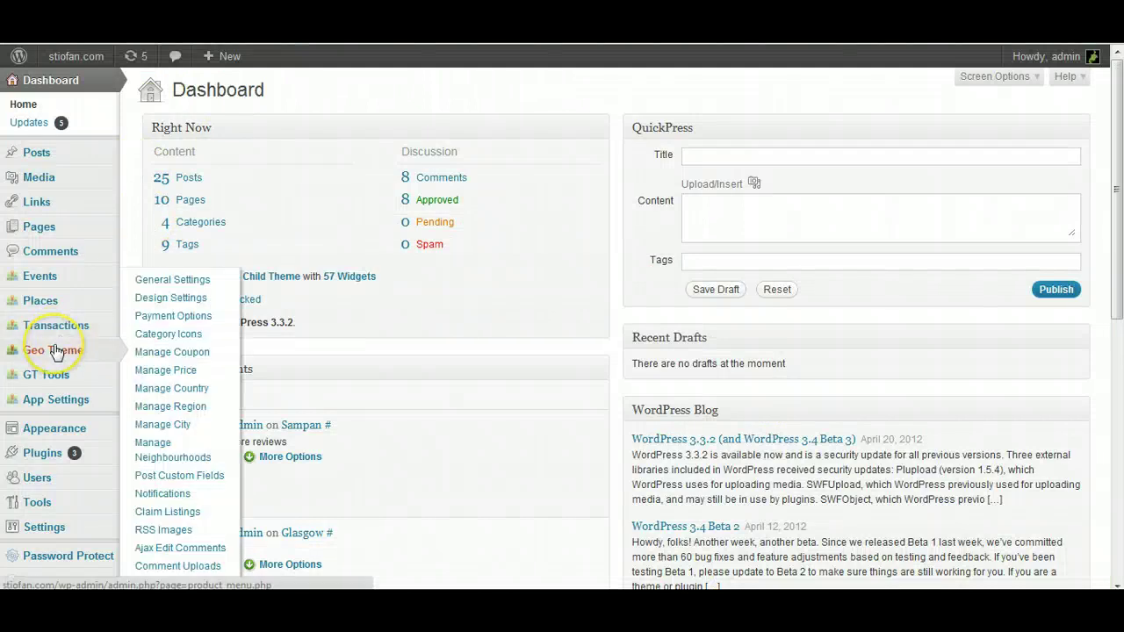
{"action": "left_click", "coordinate": [200, 482]}
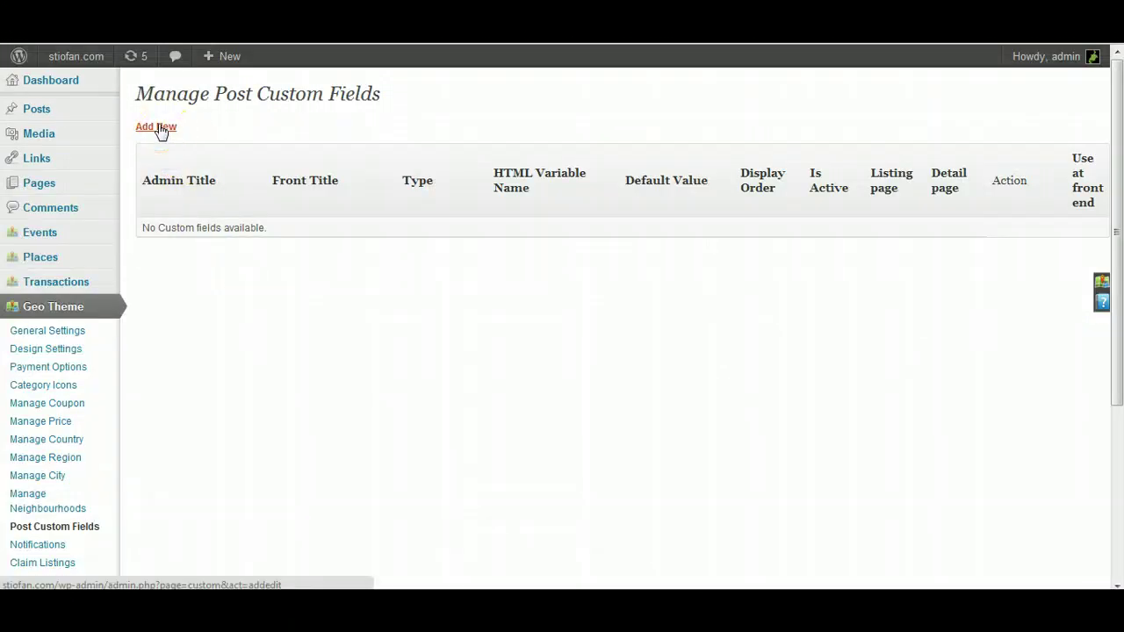
{"action": "left_click", "coordinate": [161, 129]}
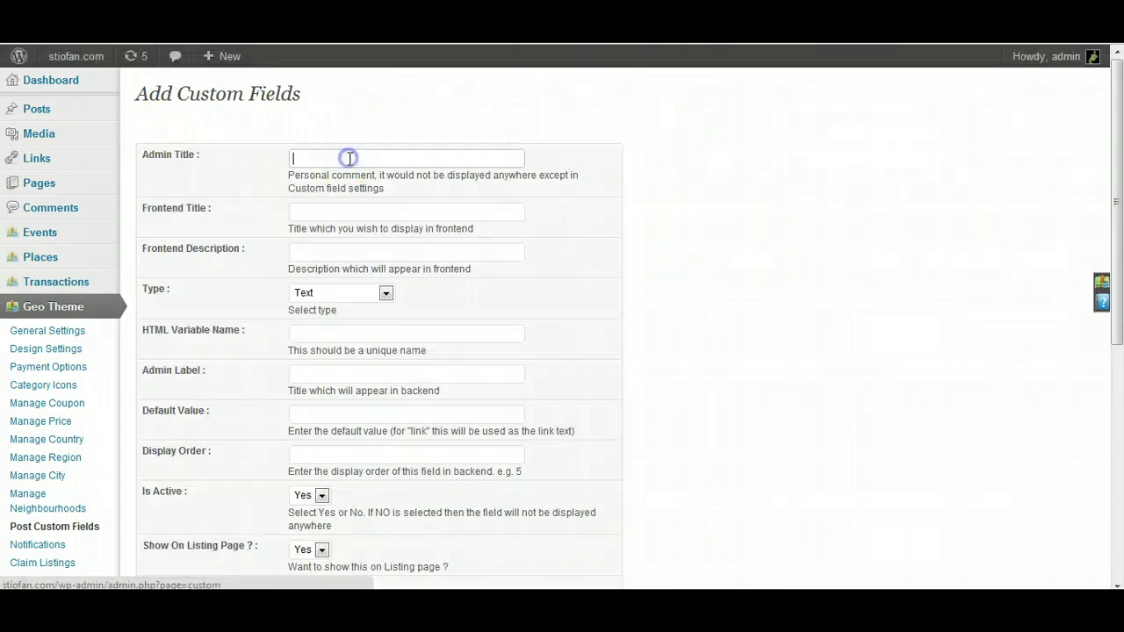
Set the admin title to 'Dog Friendly' and the frontend title to 'Dog Friendly?'.
{"action": "left_click", "coordinate": [349, 158]}
{"action": "type", "text": "Dog Friendly"}
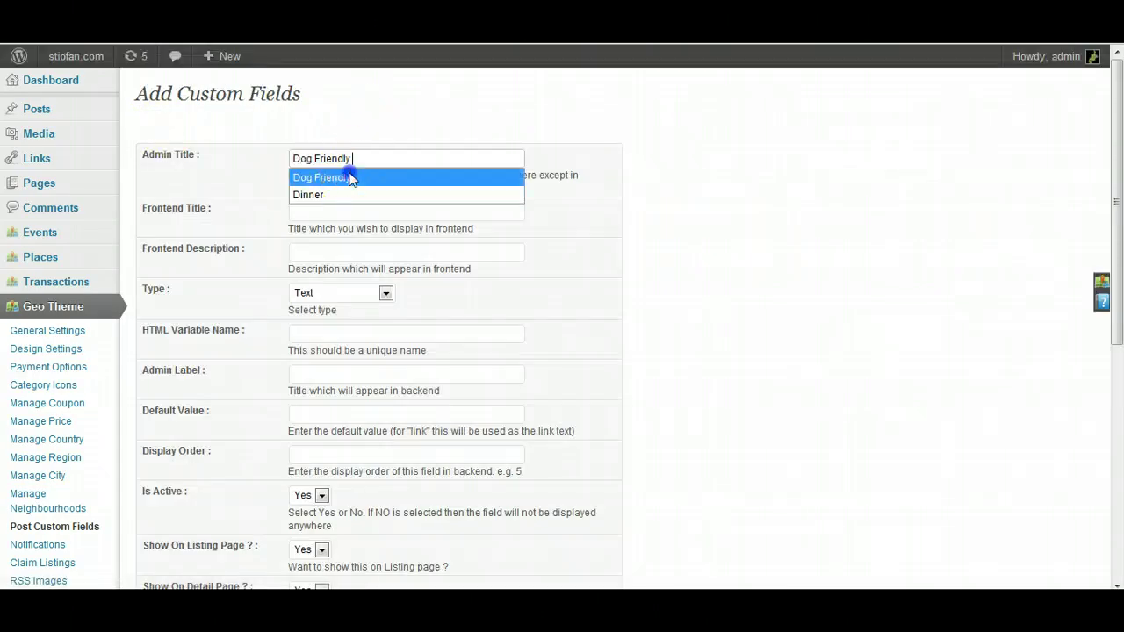
{"action": "left_click", "coordinate": [351, 177]}
{"action": "left_click", "coordinate": [342, 215]}
{"action": "type", "text": "Dog Friendly"}
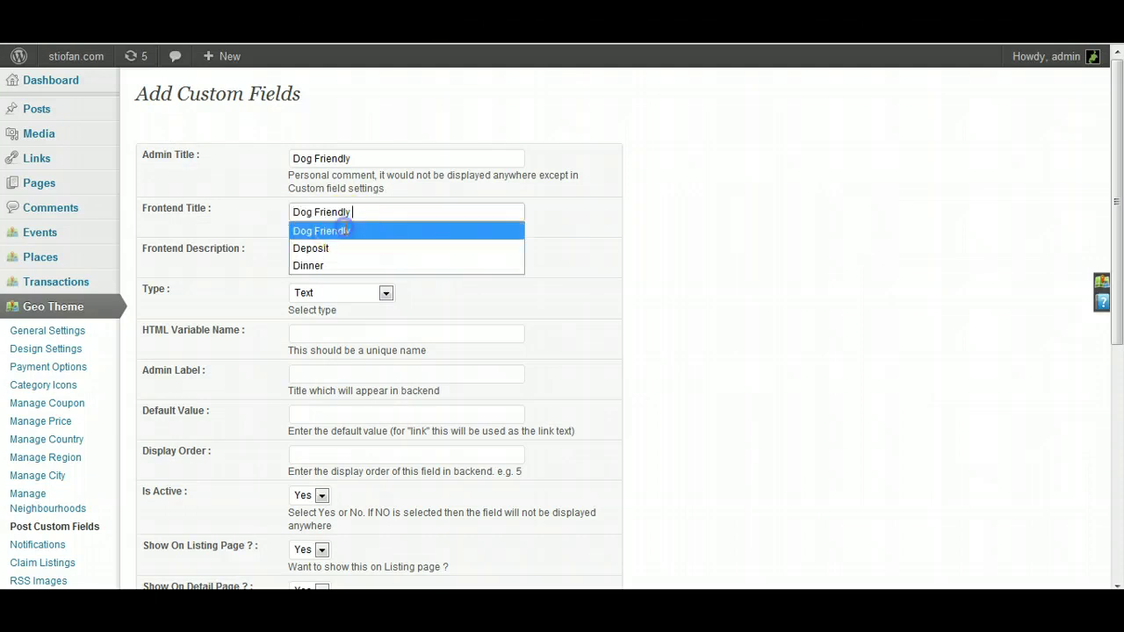
{"action": "left_click", "coordinate": [343, 228]}
{"action": "left_click", "coordinate": [369, 220]}
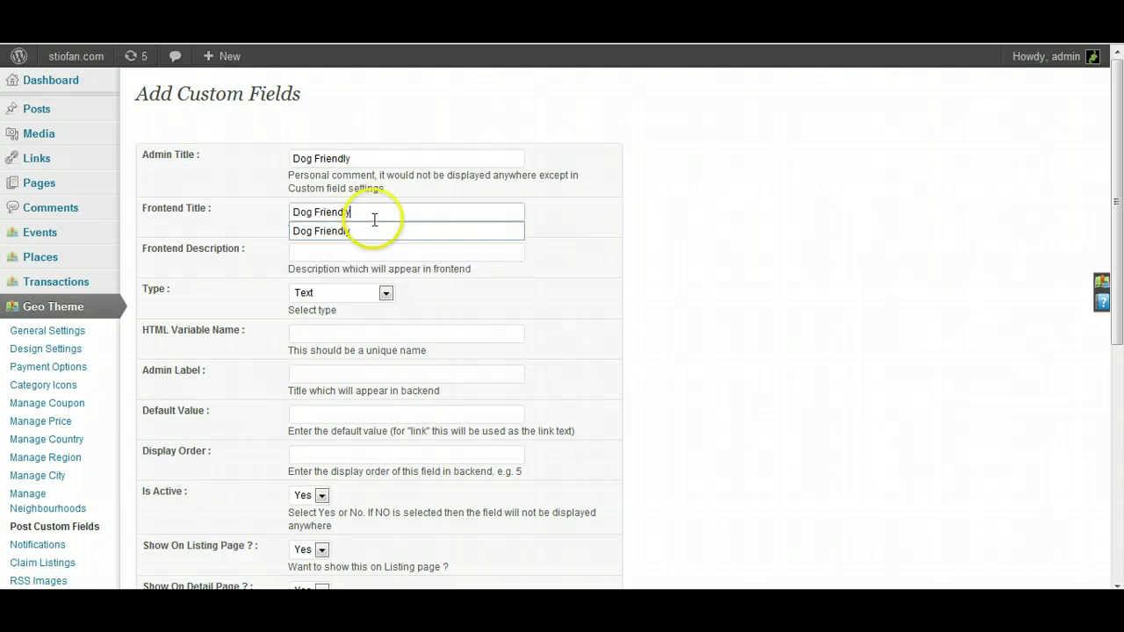
{"action": "type", "text": "?"}
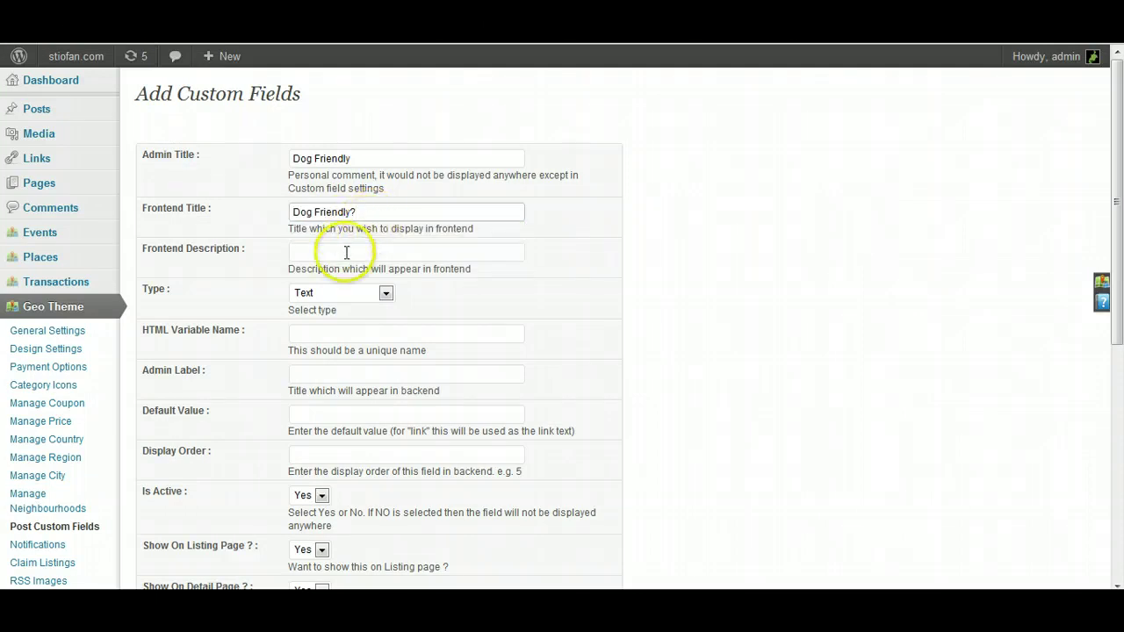
Set the frontend description to 'Are you Dog Friendly?' and bring up the field type choices.
{"action": "left_click", "coordinate": [346, 253]}
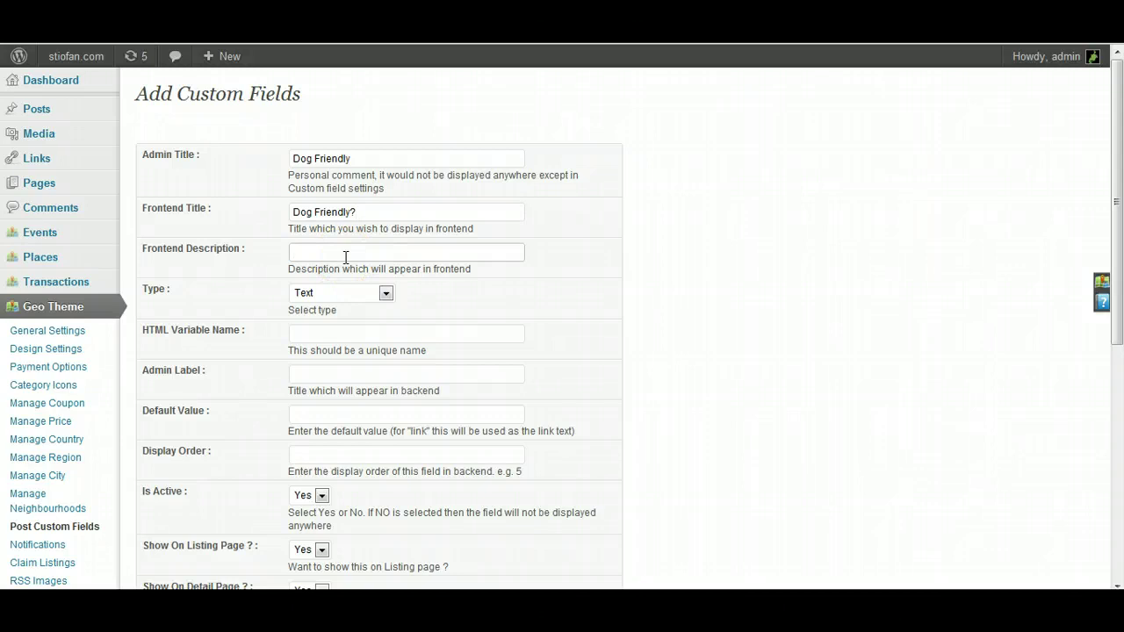
{"action": "type", "text": "A"}
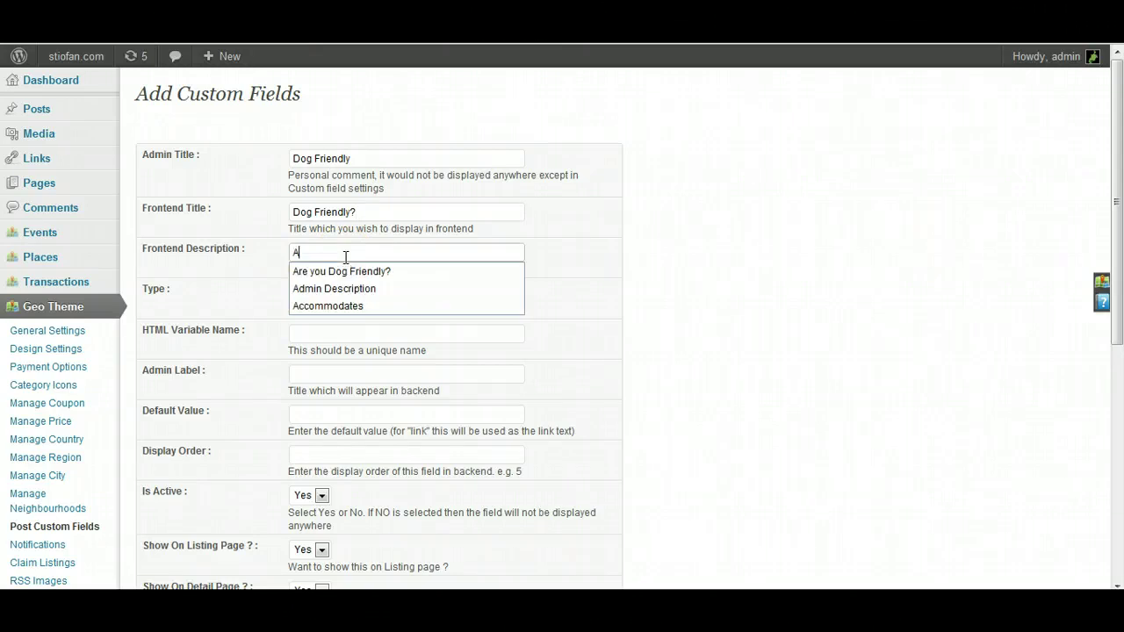
{"action": "left_click", "coordinate": [350, 268]}
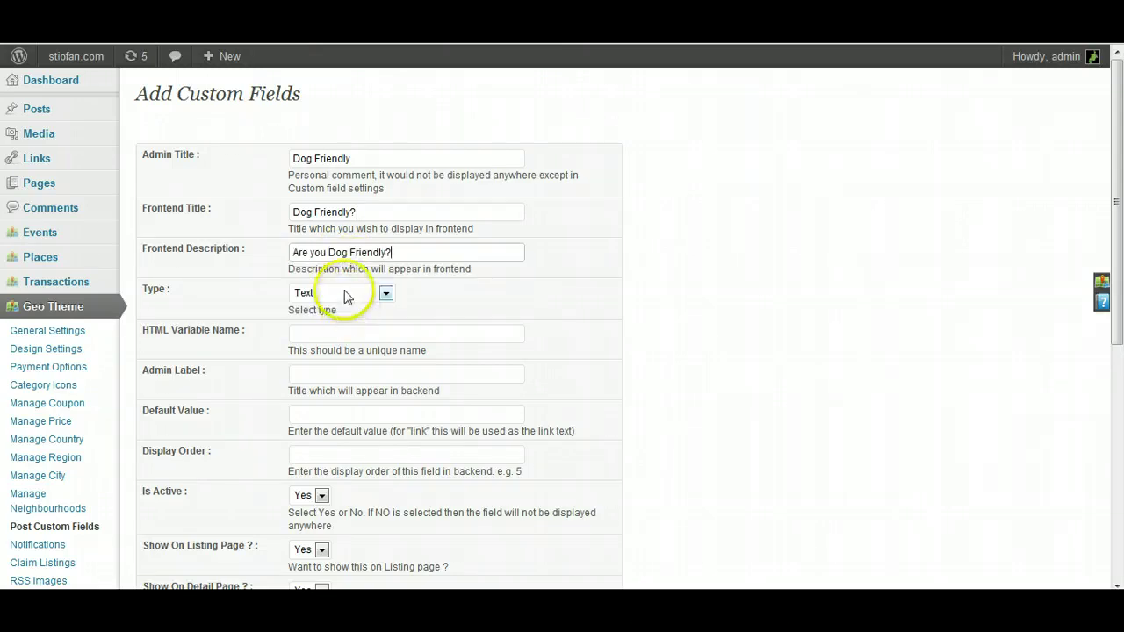
{"action": "left_click", "coordinate": [345, 294]}
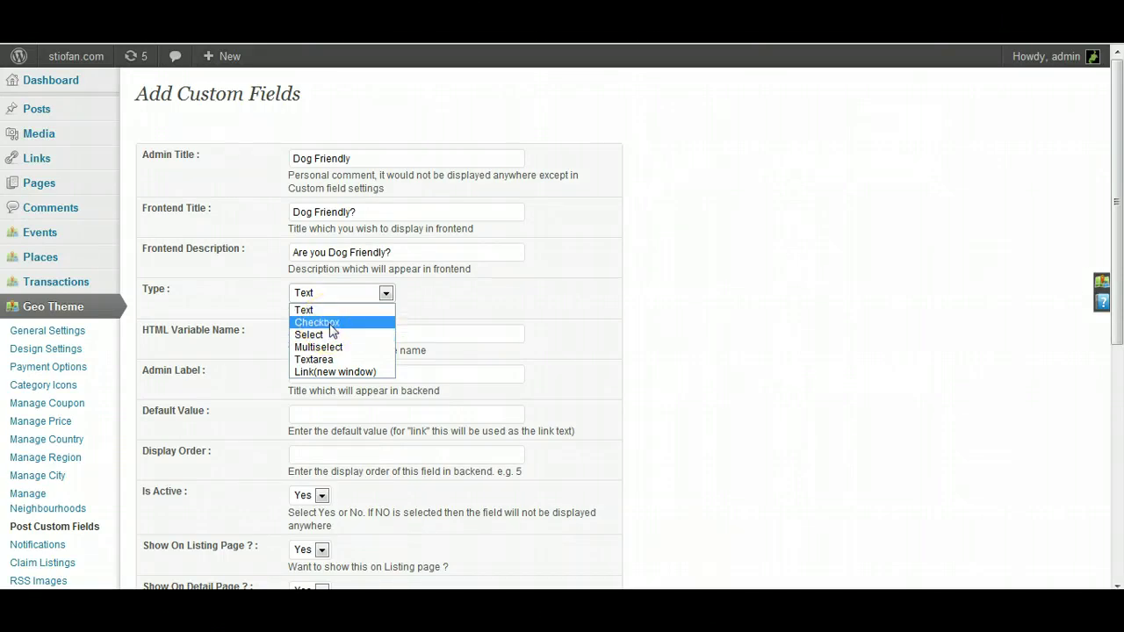
Make the field a Checkbox with HTML variable name dog_friendly.
{"action": "left_click", "coordinate": [332, 323]}
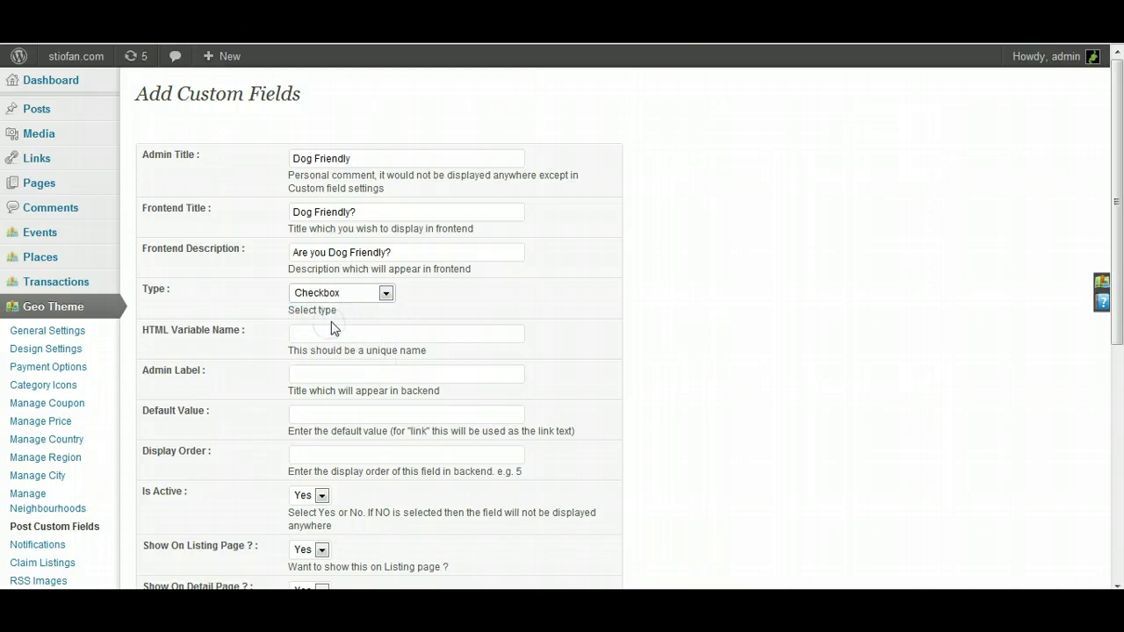
{"action": "left_click", "coordinate": [318, 336]}
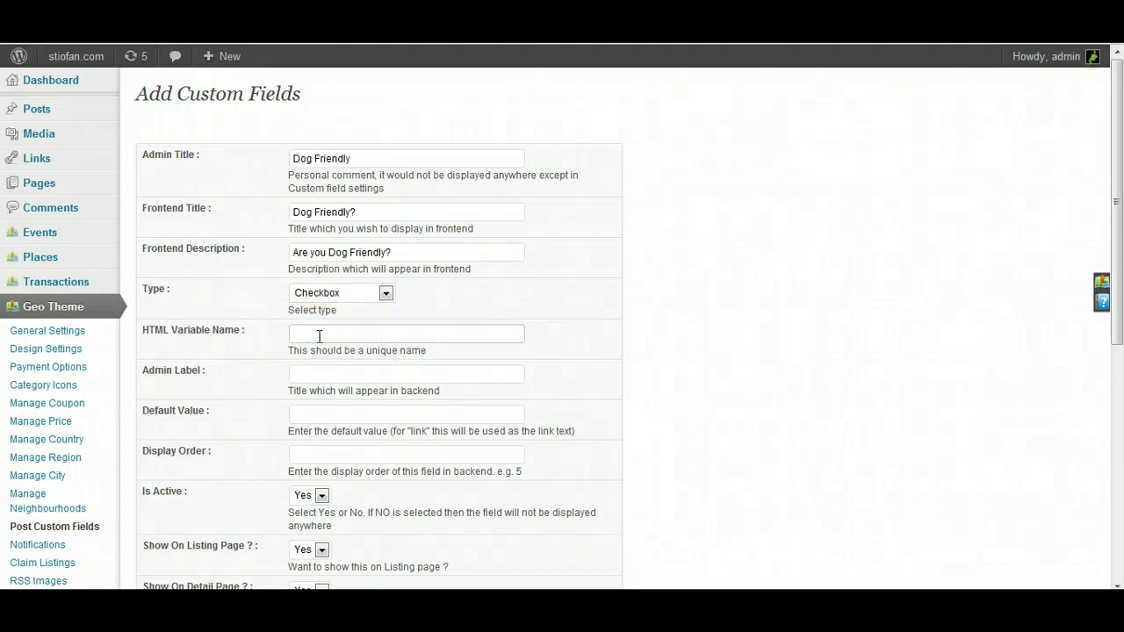
{"action": "type", "text": "d"}
{"action": "left_click", "coordinate": [323, 353]}
{"action": "left_click", "coordinate": [356, 334]}
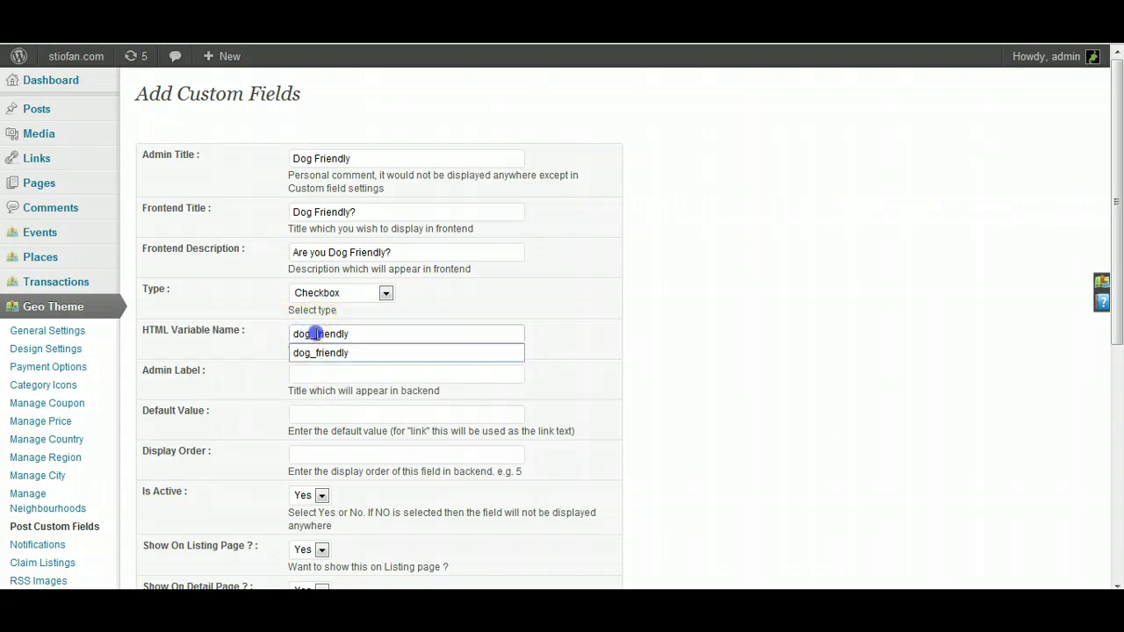
{"action": "left_click_drag", "start_coordinate": [361, 335], "coordinate": [293, 334]}
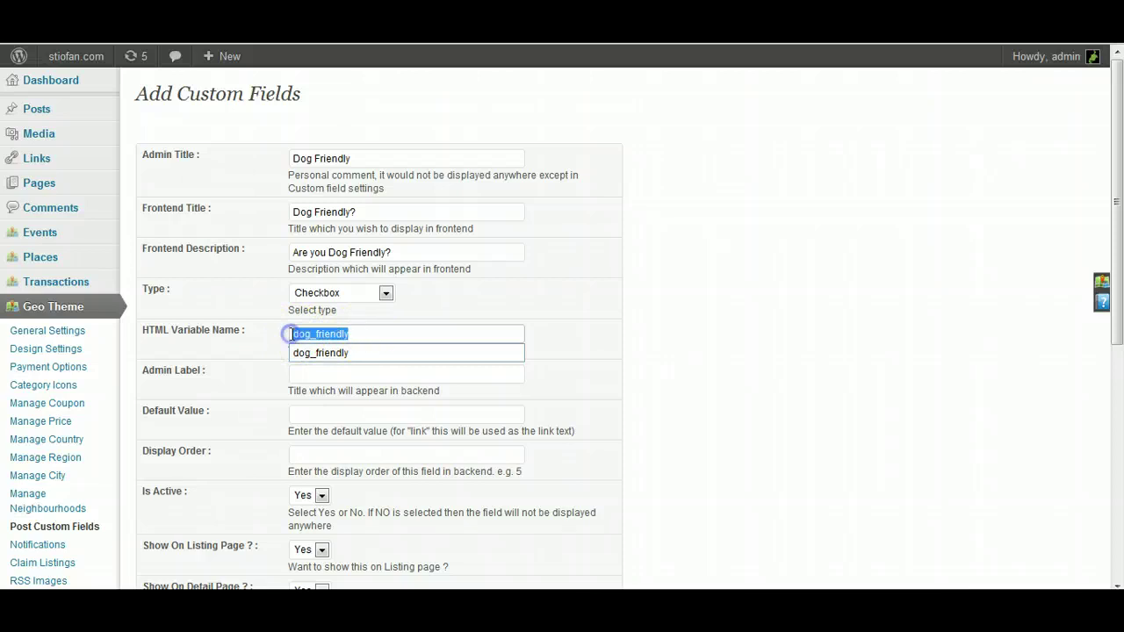
{"action": "left_click", "coordinate": [317, 335]}
{"action": "left_click", "coordinate": [356, 333]}
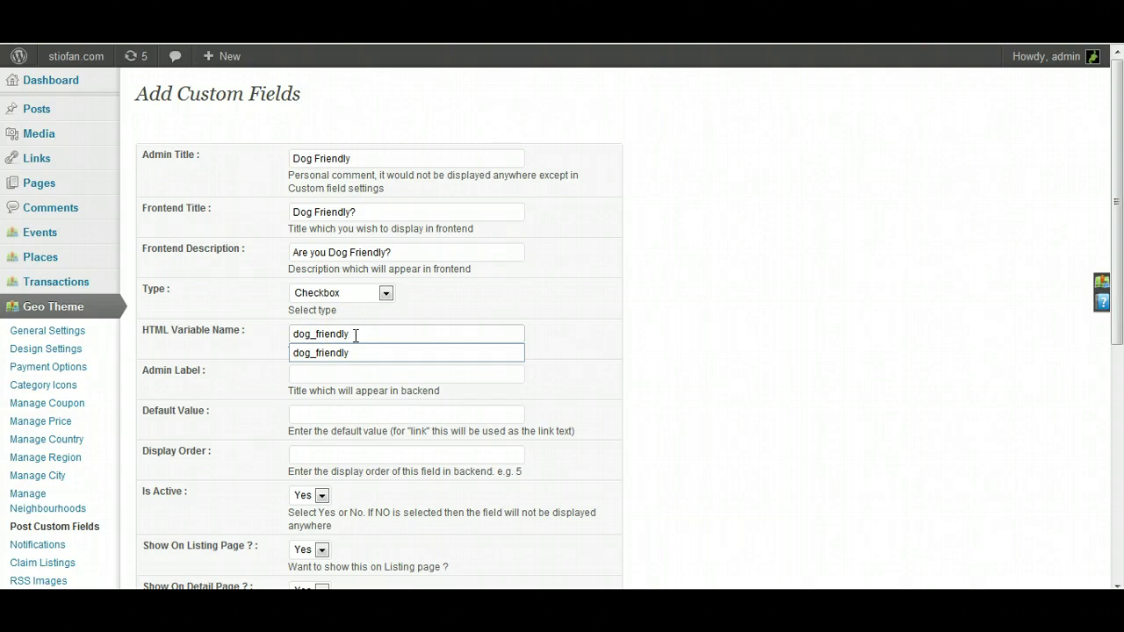
{"action": "left_click", "coordinate": [653, 332]}
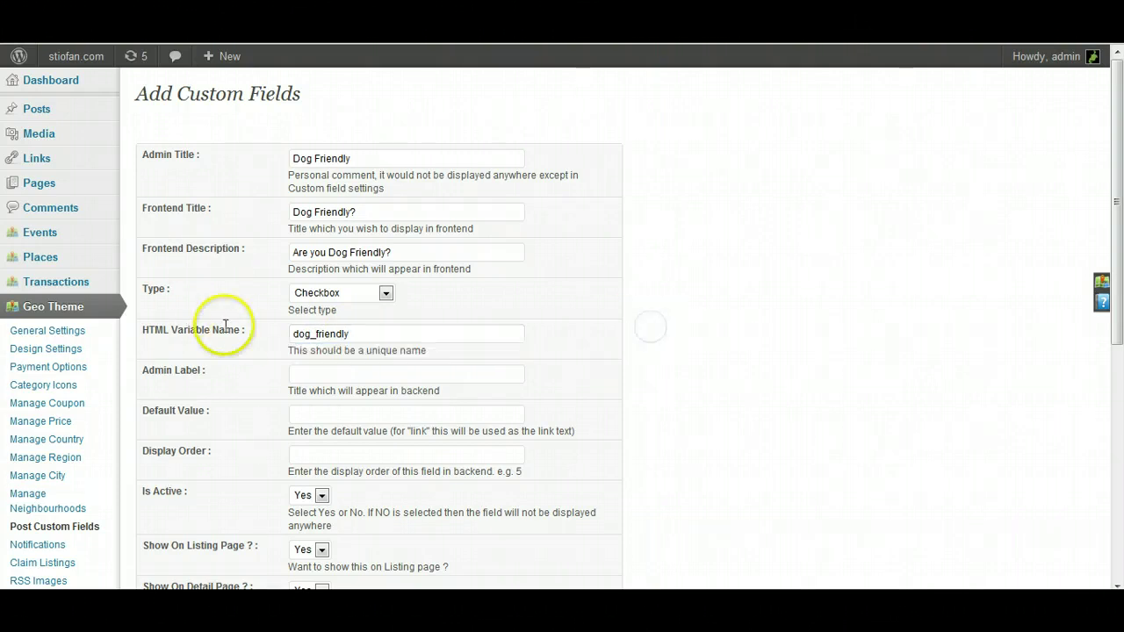
{"action": "left_click_drag", "start_coordinate": [240, 328], "coordinate": [142, 330]}
{"action": "left_click", "coordinate": [297, 334]}
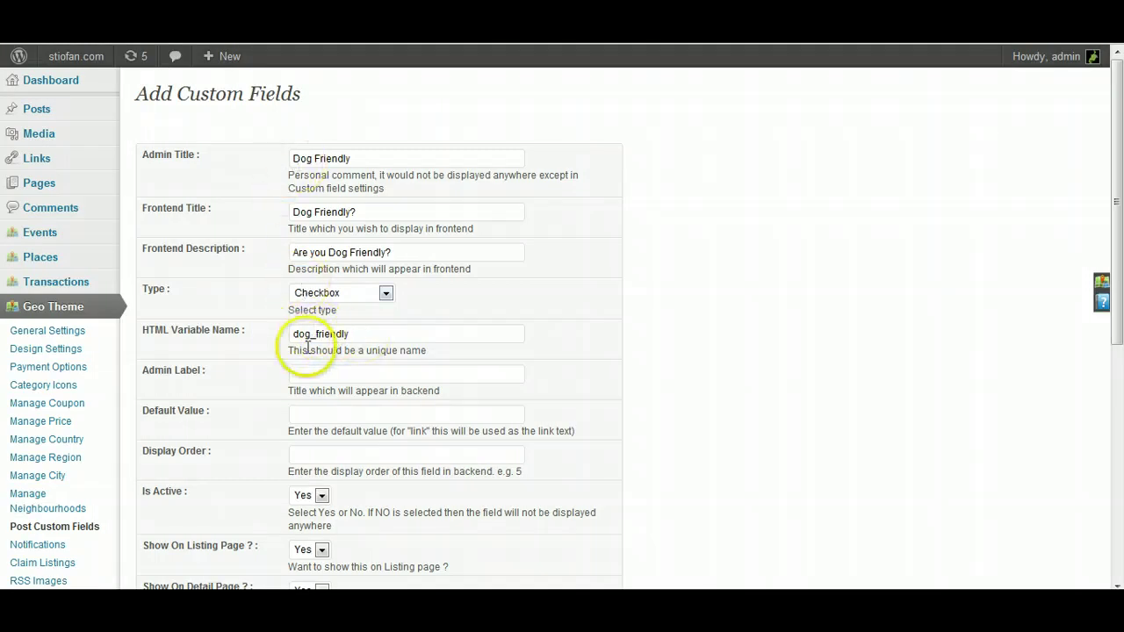
{"action": "left_click_drag", "start_coordinate": [363, 332], "coordinate": [290, 326]}
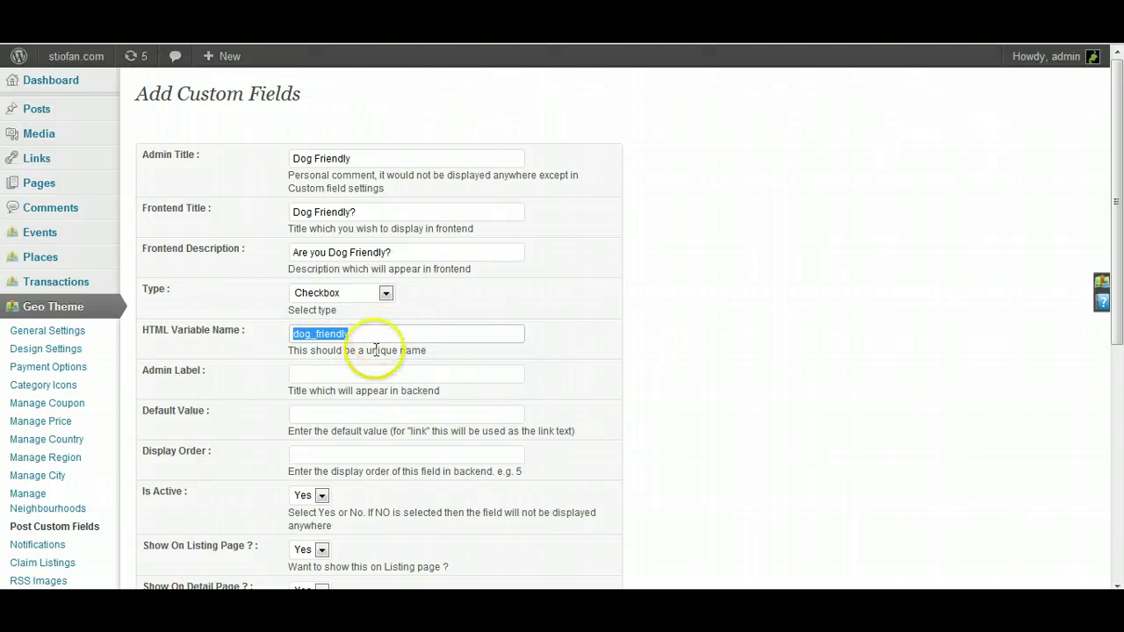
Set the admin label to 'Dog Friendly' and the default value to 'Friendly Dogs Allowed'.
{"action": "left_click", "coordinate": [357, 377]}
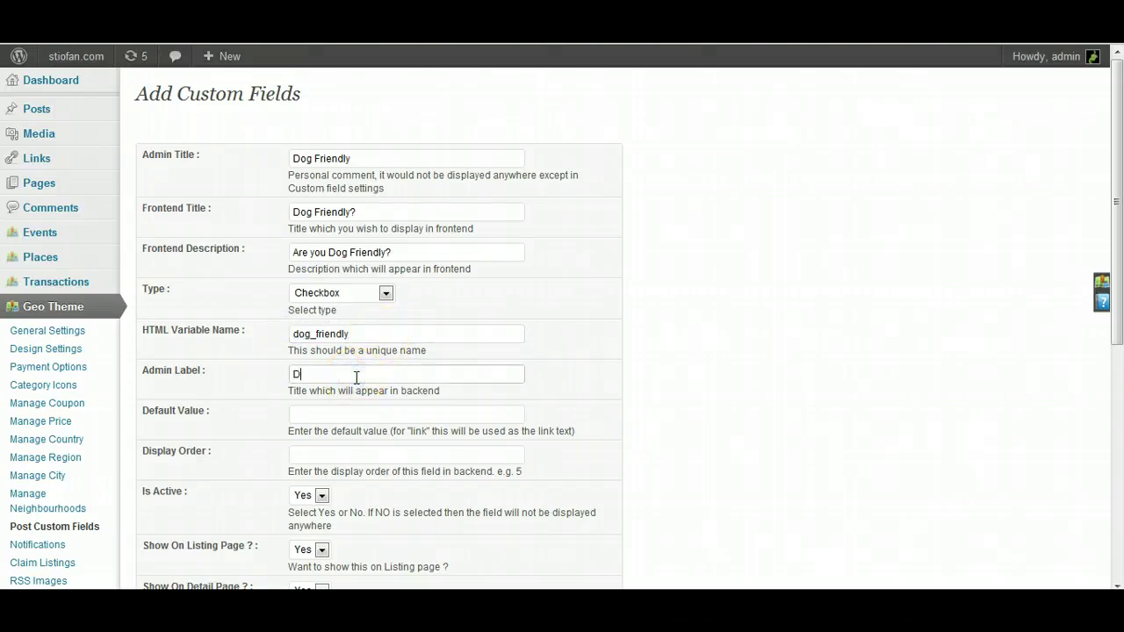
{"action": "type", "text": "D"}
{"action": "left_click", "coordinate": [339, 392]}
{"action": "left_click", "coordinate": [335, 417]}
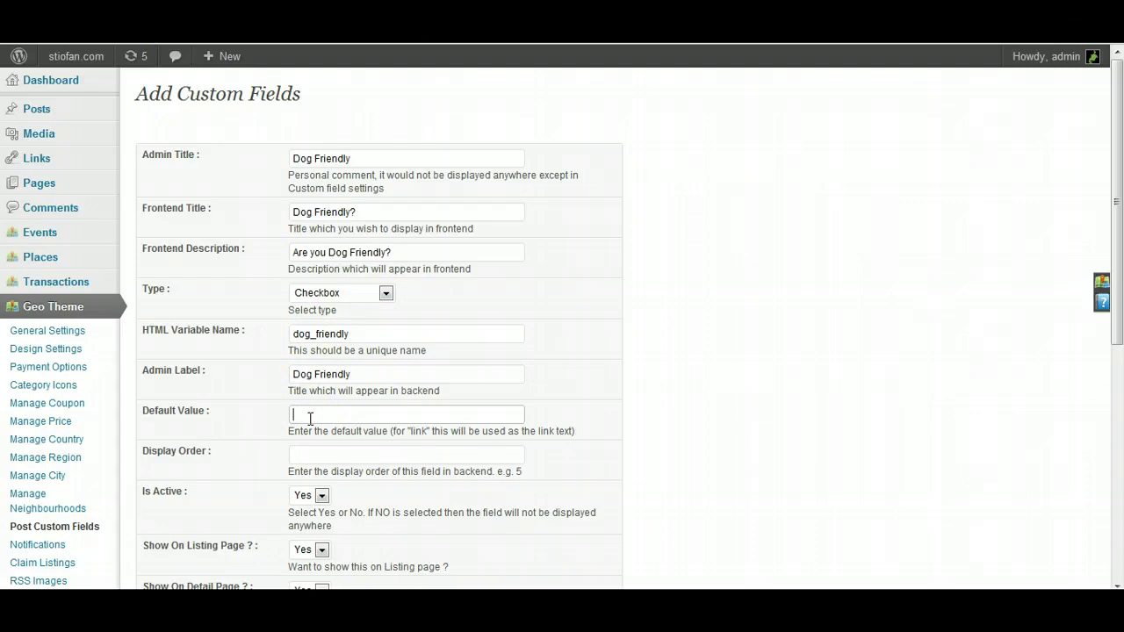
{"action": "type", "text": "Friendly Dogs Allowed"}
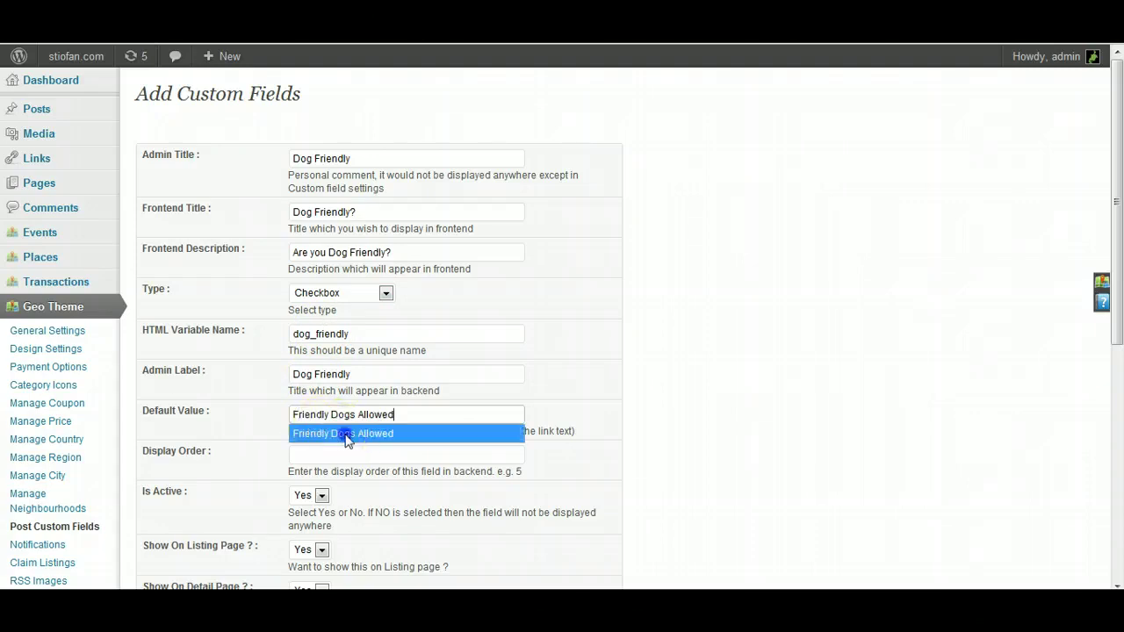
{"action": "left_click", "coordinate": [346, 433]}
Hide the field on the listing page and assign it to the #1: Free price package.
{"action": "scroll", "coordinate": [413, 452], "scroll_direction": "down", "scroll_amount": 1}
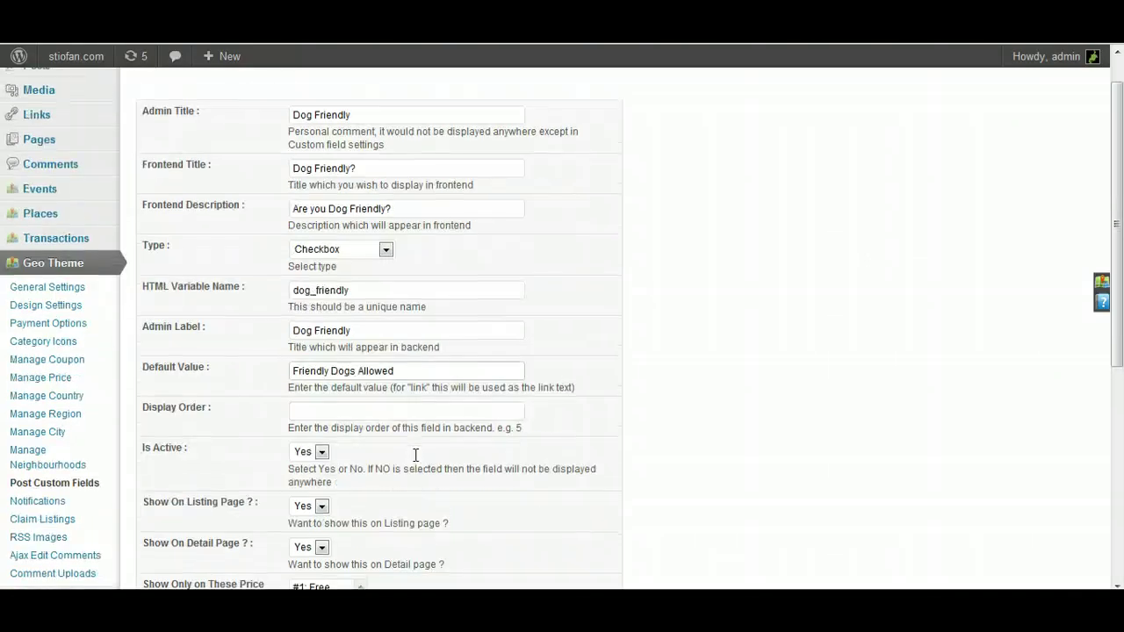
{"action": "left_click", "coordinate": [369, 402]}
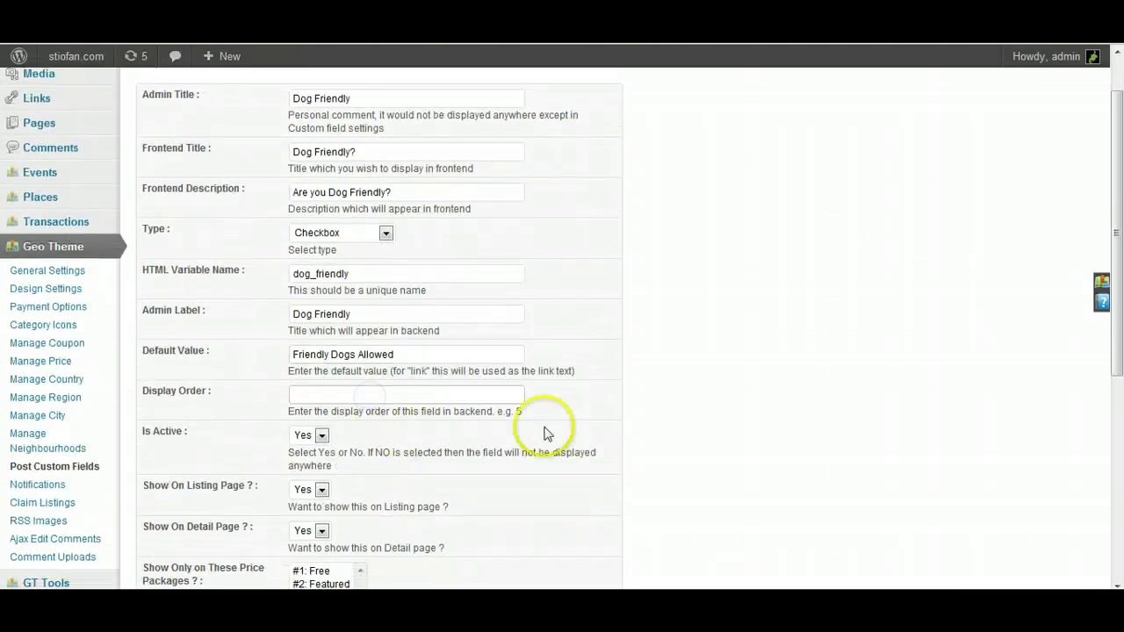
{"action": "scroll", "coordinate": [544, 439], "scroll_direction": "down", "scroll_amount": 3}
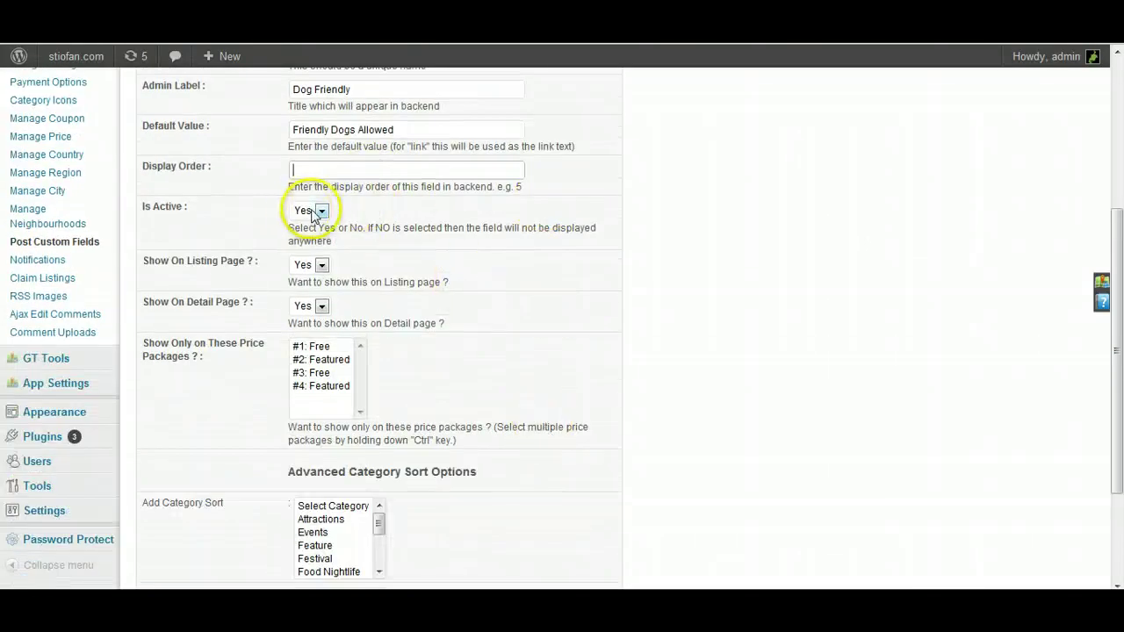
{"action": "left_click", "coordinate": [321, 266]}
{"action": "left_click", "coordinate": [309, 295]}
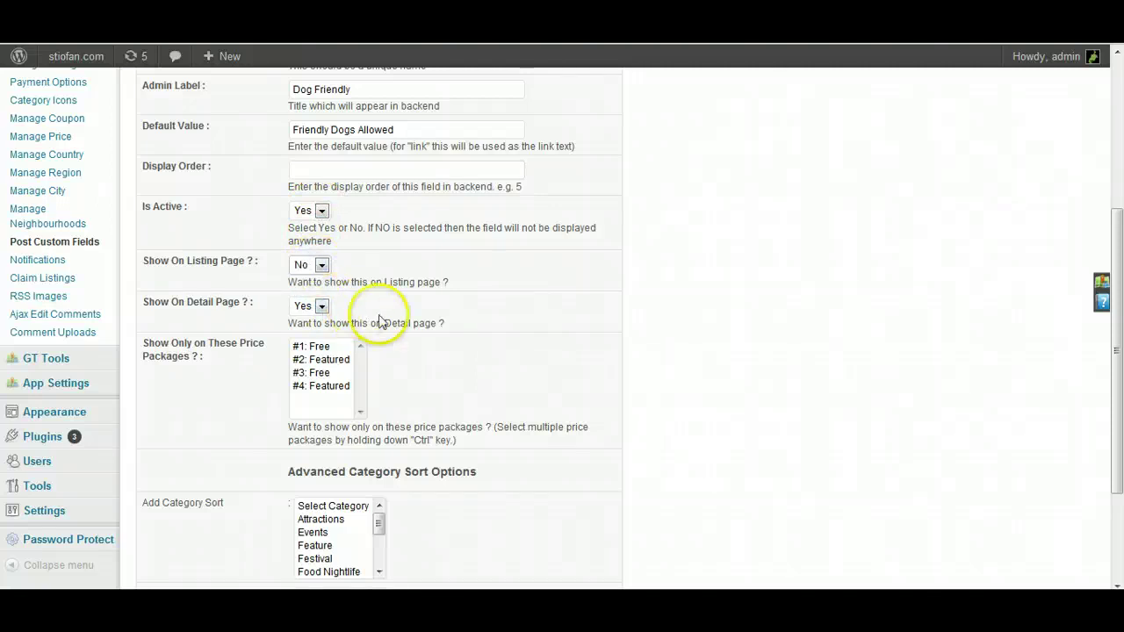
{"action": "left_click", "coordinate": [321, 347]}
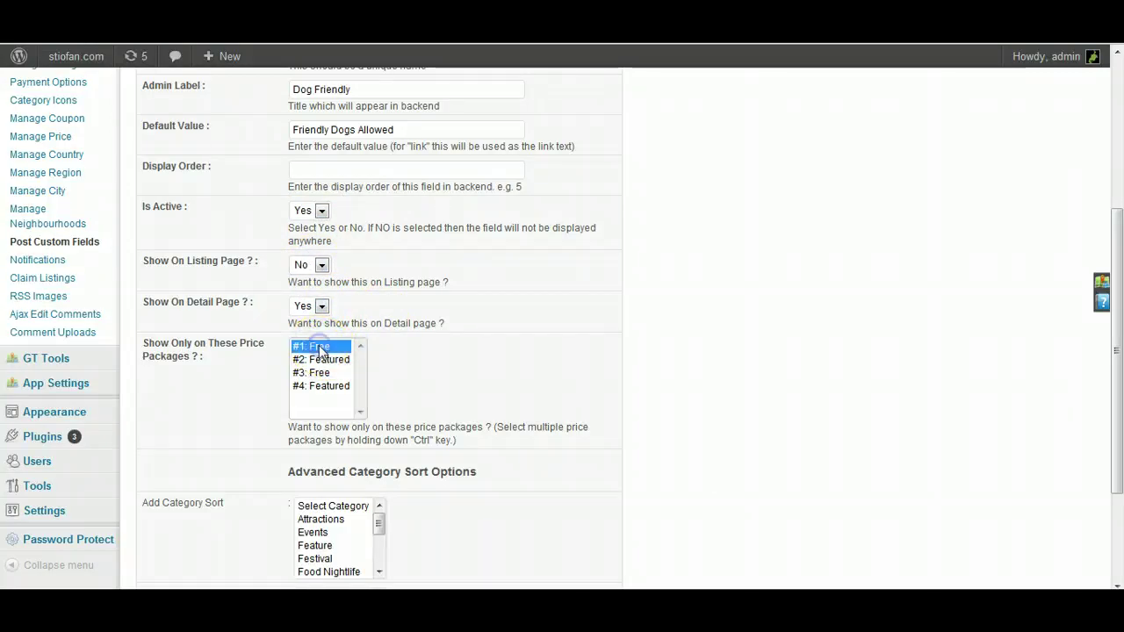
{"action": "left_click_drag", "start_coordinate": [321, 350], "coordinate": [322, 387]}
Select Hotels under Add Category Tick Filter and save the Dog Friendly field.
{"action": "scroll", "coordinate": [489, 351], "scroll_direction": "down", "scroll_amount": 3}
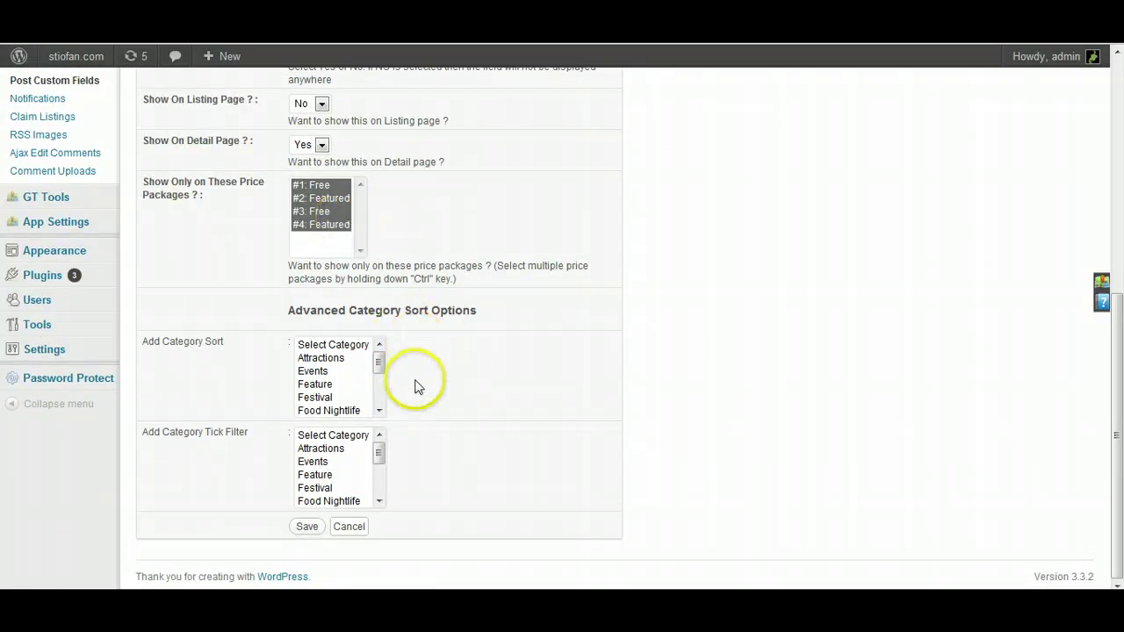
{"action": "left_click_drag", "start_coordinate": [221, 341], "coordinate": [138, 341]}
{"action": "left_click_drag", "start_coordinate": [249, 431], "coordinate": [144, 441]}
{"action": "mouse_move", "coordinate": [381, 452]}
{"action": "left_mouse_down"}
{"action": "mouse_move", "coordinate": [383, 478]}
{"action": "mouse_move", "coordinate": [381, 460]}
{"action": "left_mouse_up"}
{"action": "left_click", "coordinate": [323, 462]}
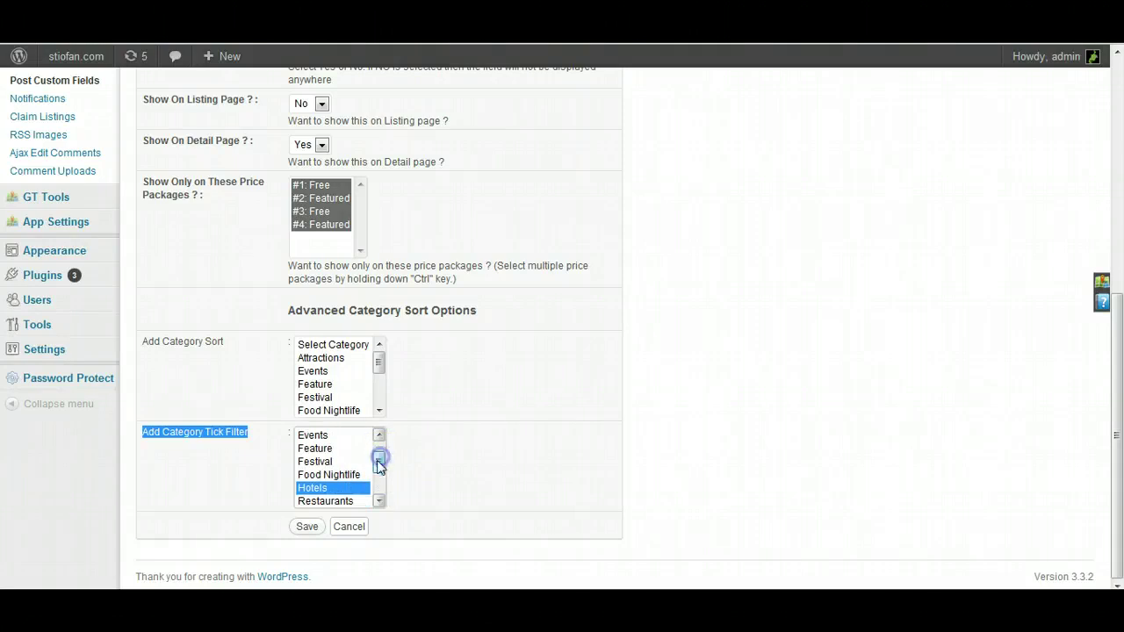
{"action": "left_click", "coordinate": [306, 527]}
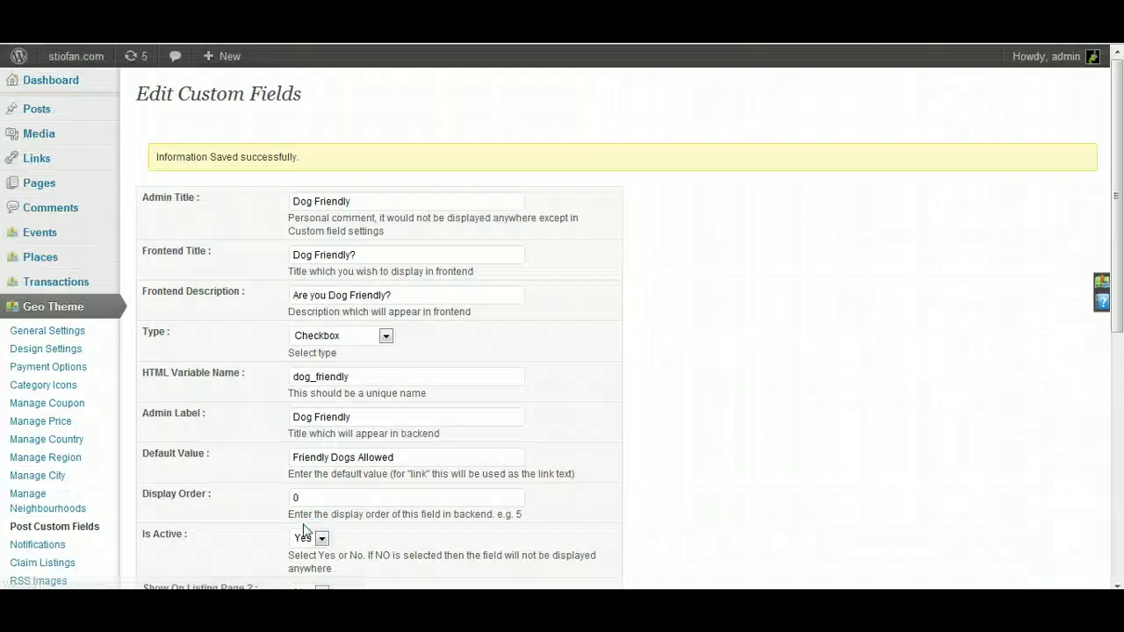
Note the saved confirmation, then open the Chestnut Hill Hotel listing from the Hotels page.
{"action": "left_click_drag", "start_coordinate": [300, 158], "coordinate": [184, 156]}
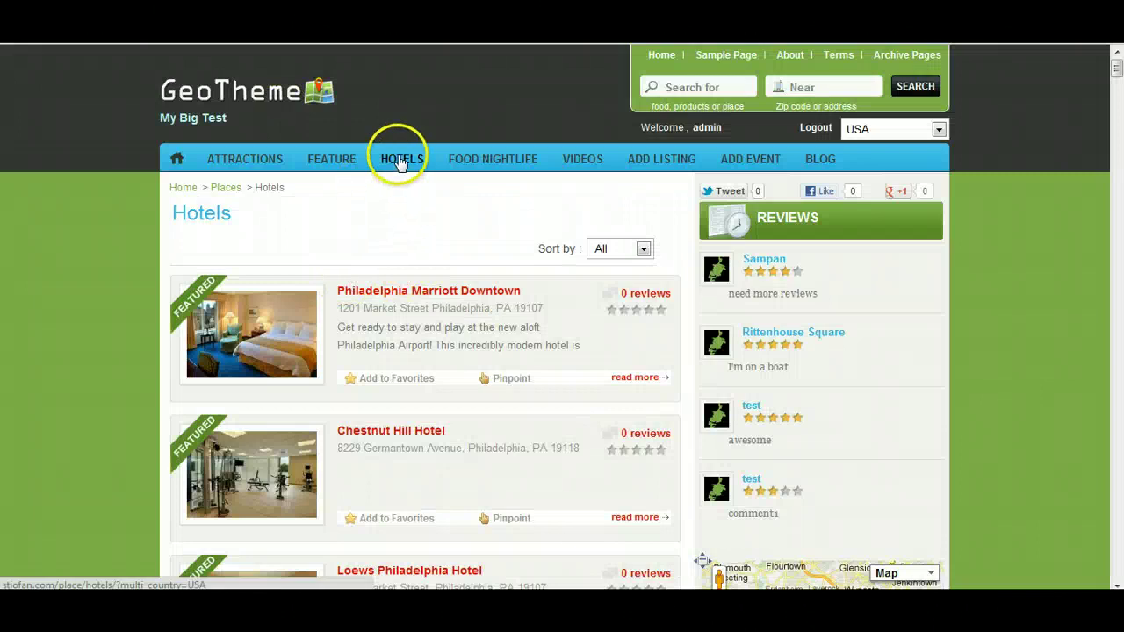
{"action": "scroll", "coordinate": [395, 312], "scroll_direction": "down", "scroll_amount": 3}
{"action": "scroll", "coordinate": [393, 315], "scroll_direction": "down", "scroll_amount": 1}
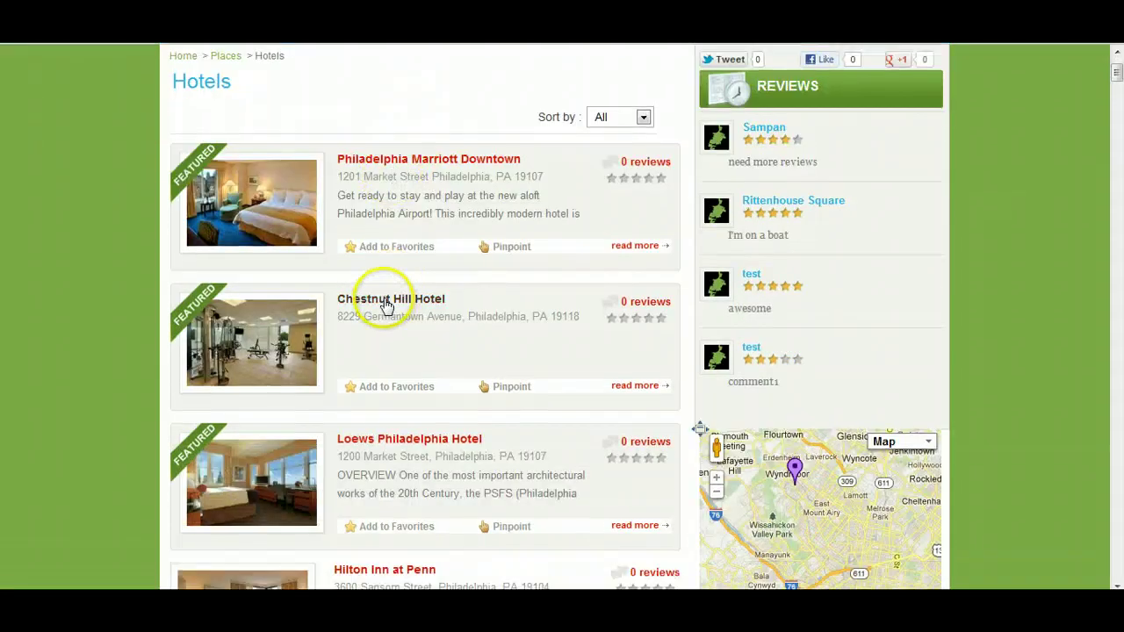
{"action": "left_click", "coordinate": [387, 303]}
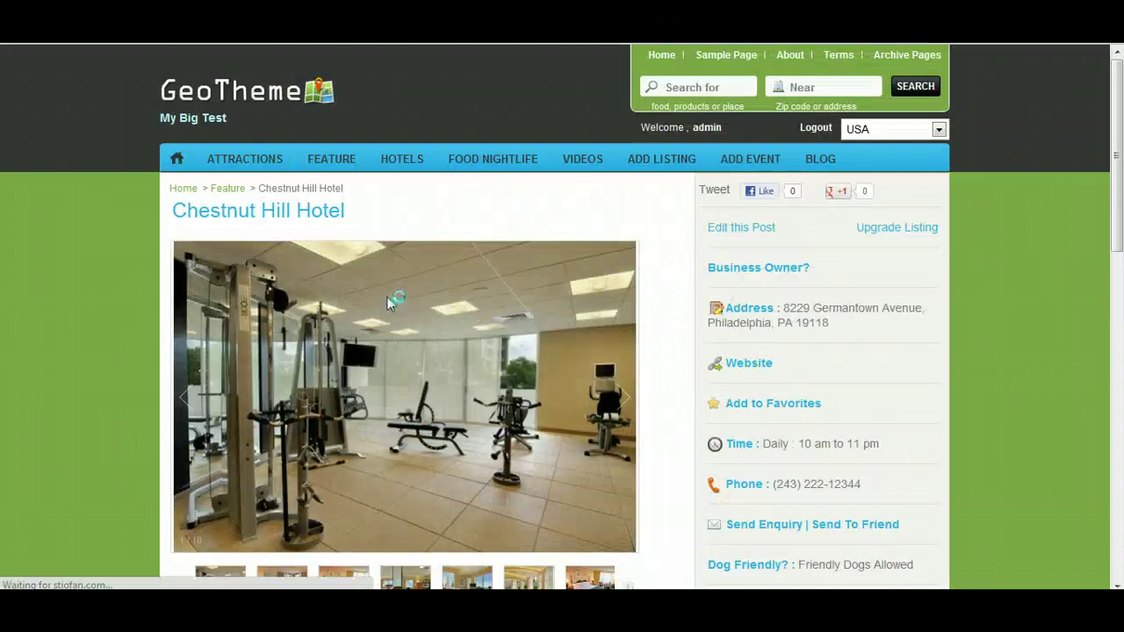
Open the Chestnut Hill Hotel listing's edit form.
{"action": "left_click", "coordinate": [703, 258]}
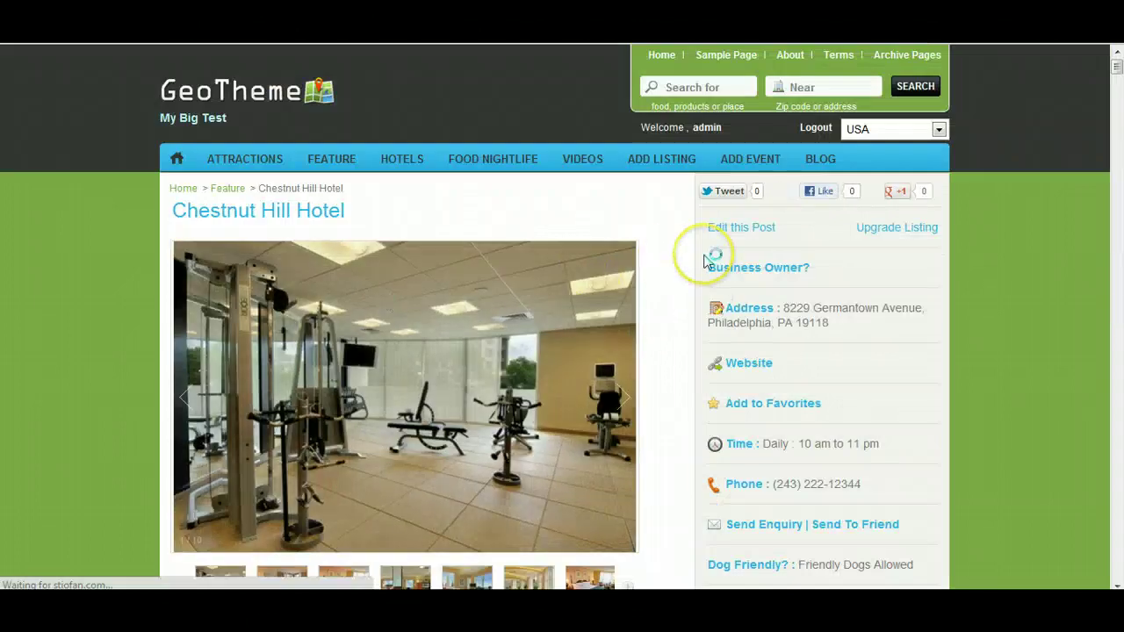
{"action": "left_click_drag", "start_coordinate": [944, 578], "coordinate": [705, 567]}
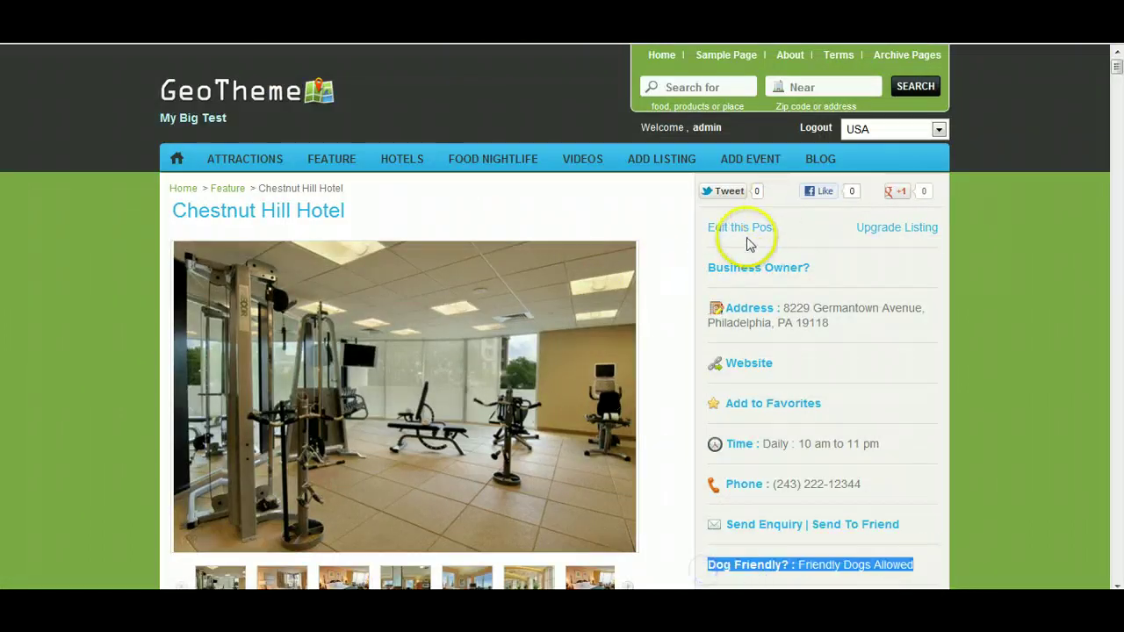
{"action": "left_click", "coordinate": [741, 231]}
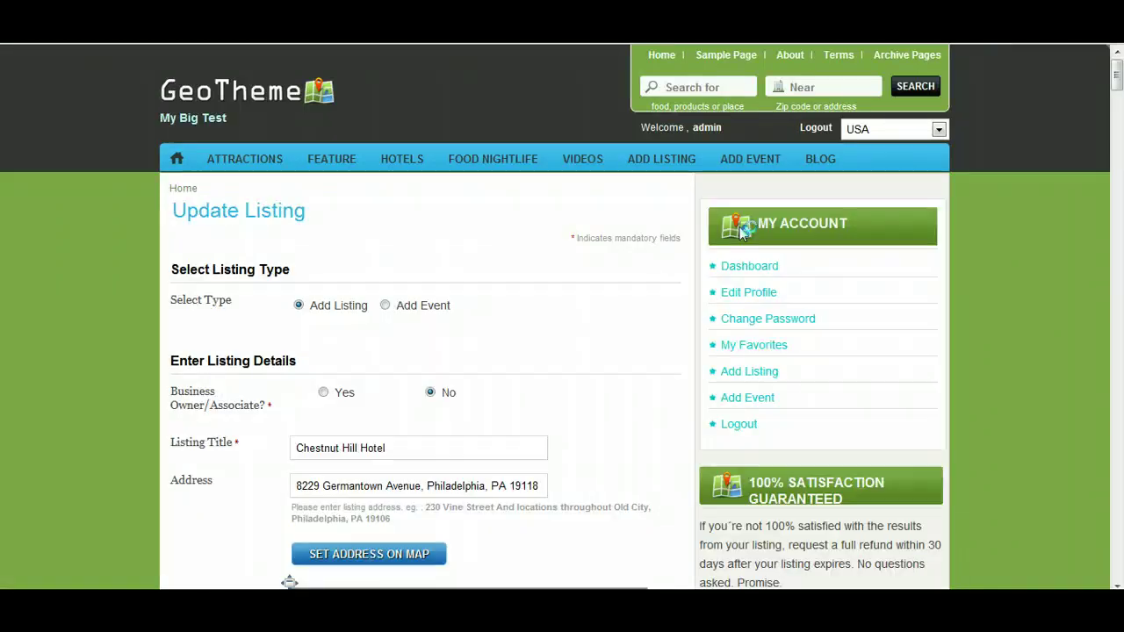
{"action": "left_click", "coordinate": [316, 245]}
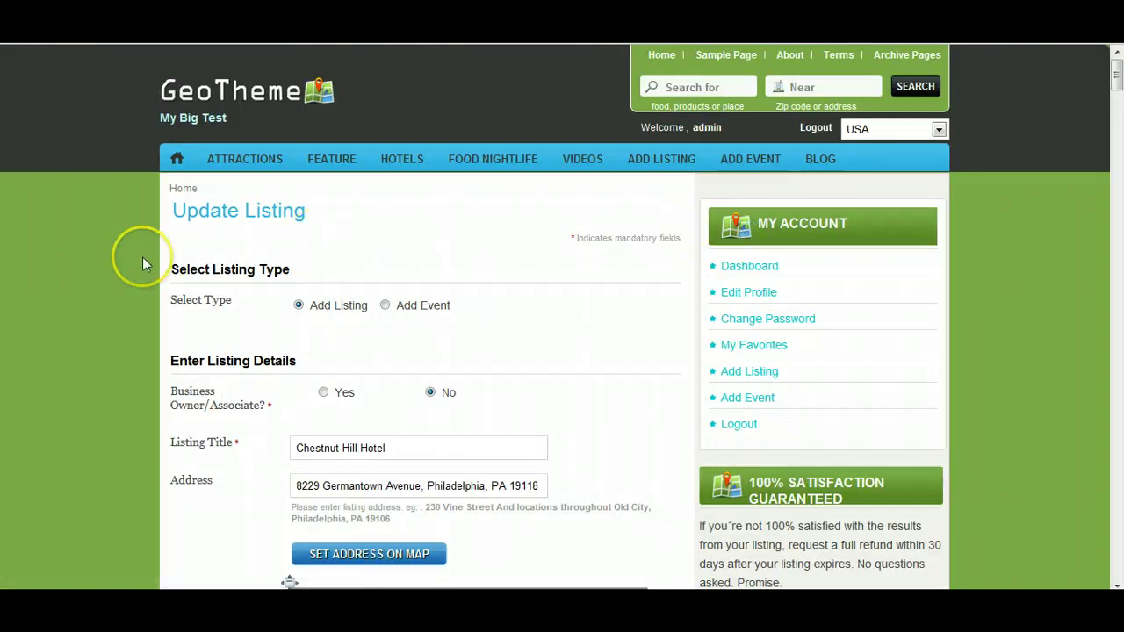
{"action": "scroll", "coordinate": [143, 256], "scroll_direction": "down", "scroll_amount": 10}
{"action": "scroll", "coordinate": [142, 256], "scroll_direction": "down", "scroll_amount": 7}
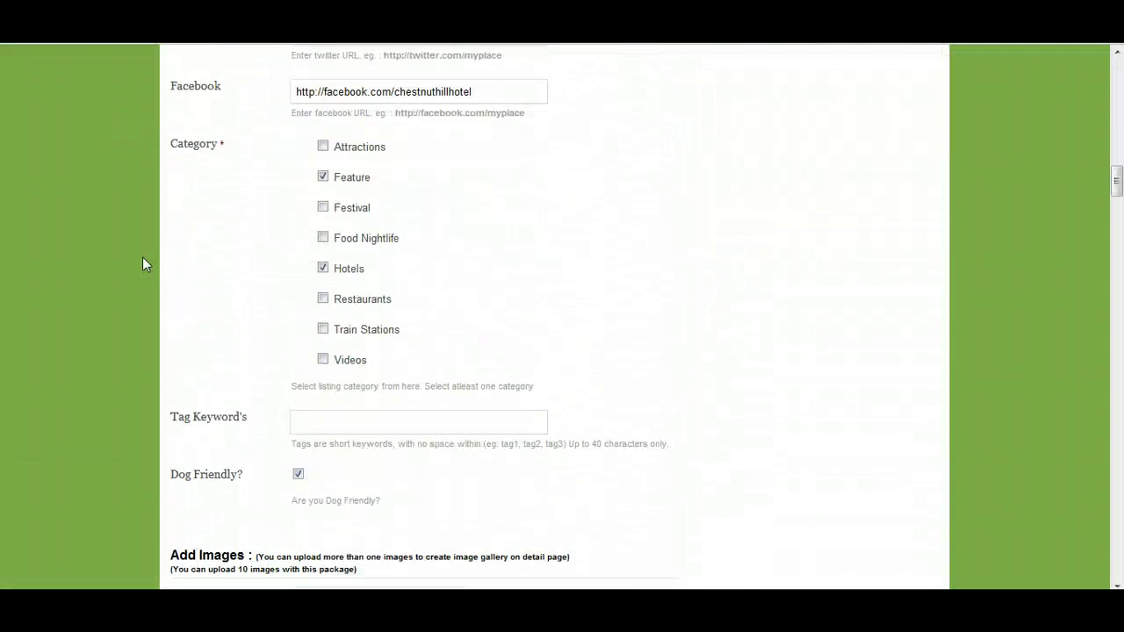
{"action": "scroll", "coordinate": [145, 264], "scroll_direction": "down", "scroll_amount": 1}
Tick Dog Friendly?, accept the terms and conditions, and send the listing to preview.
{"action": "left_click", "coordinate": [299, 402]}
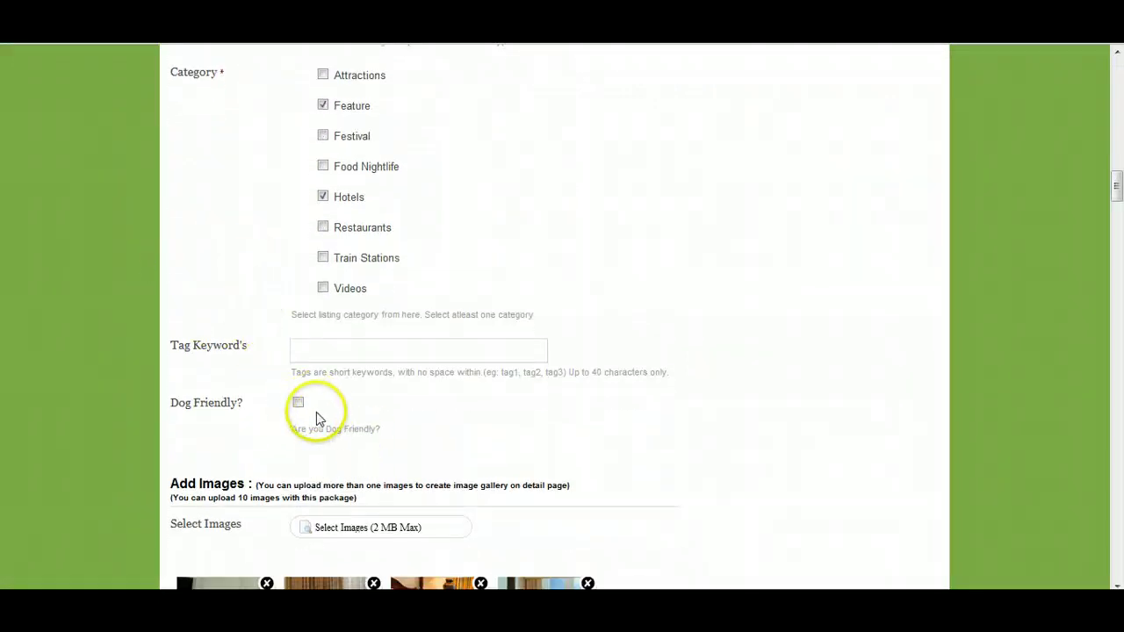
{"action": "scroll", "coordinate": [325, 416], "scroll_direction": "down", "scroll_amount": 1}
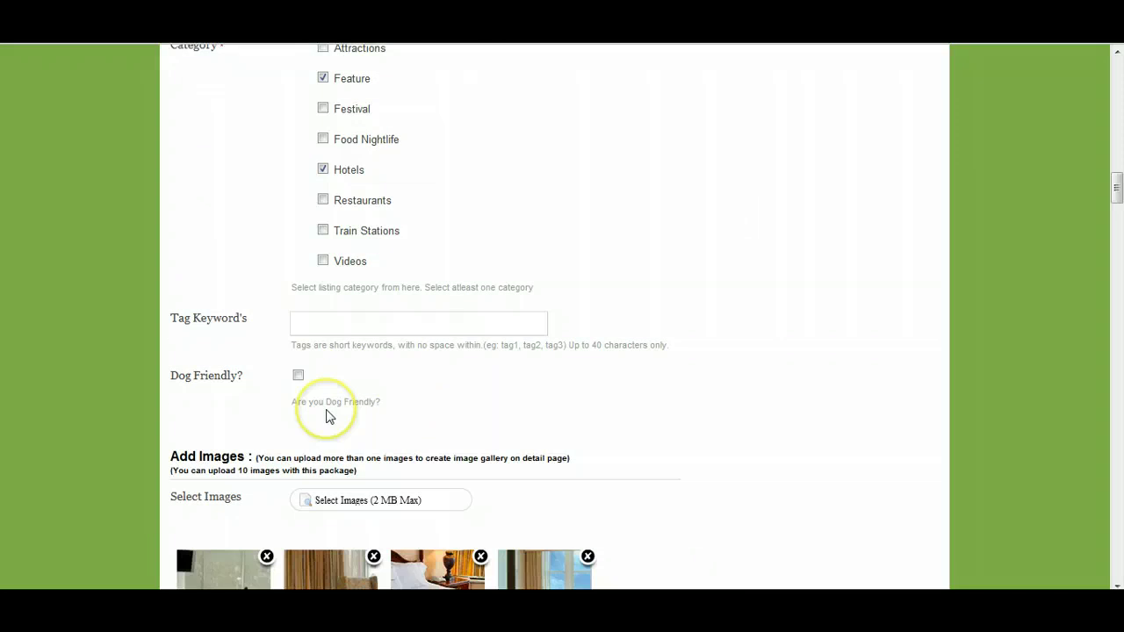
{"action": "left_click", "coordinate": [243, 368]}
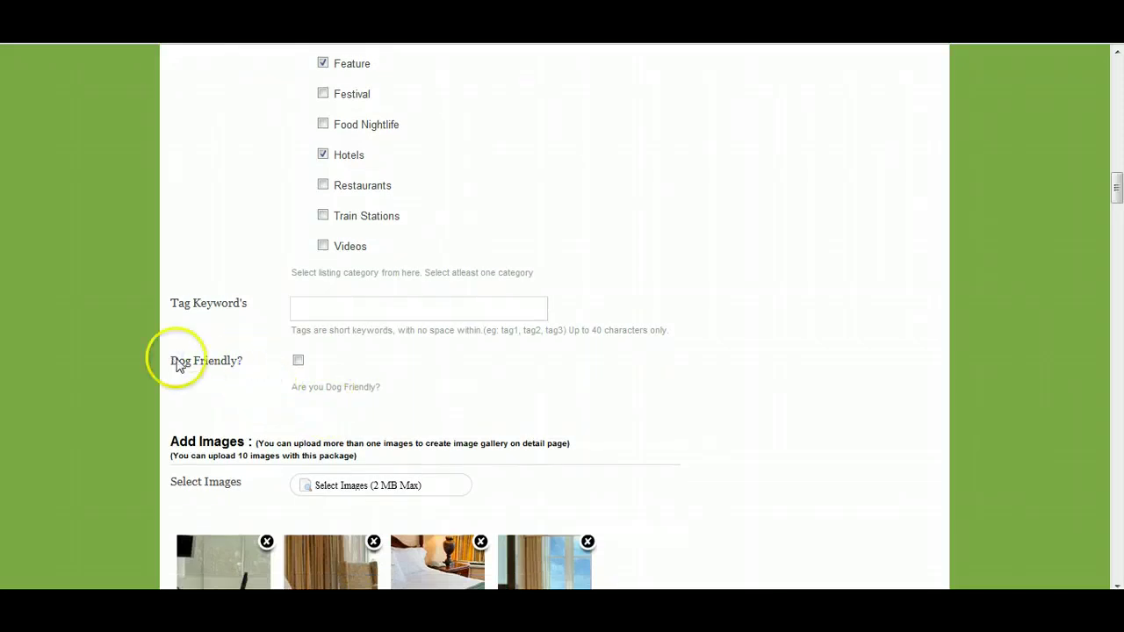
{"action": "left_click", "coordinate": [234, 359]}
{"action": "left_click", "coordinate": [296, 386]}
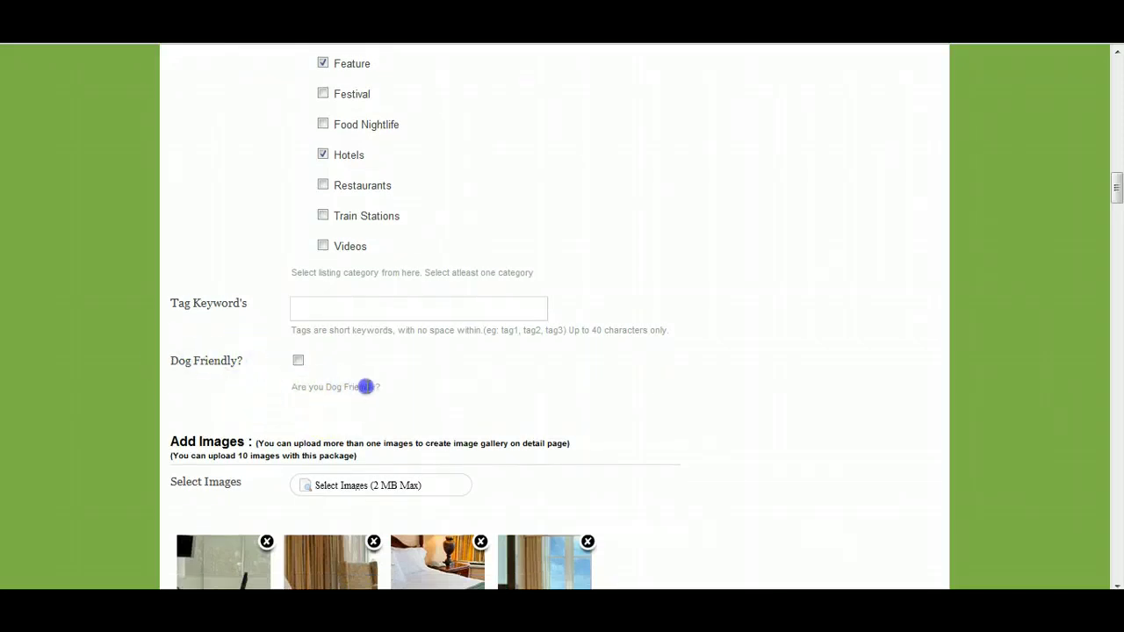
{"action": "left_click", "coordinate": [299, 362]}
{"action": "scroll", "coordinate": [761, 346], "scroll_direction": "down", "scroll_amount": 8}
{"action": "scroll", "coordinate": [483, 447], "scroll_direction": "down", "scroll_amount": 3}
{"action": "left_click", "coordinate": [298, 255]}
{"action": "left_click", "coordinate": [352, 325]}
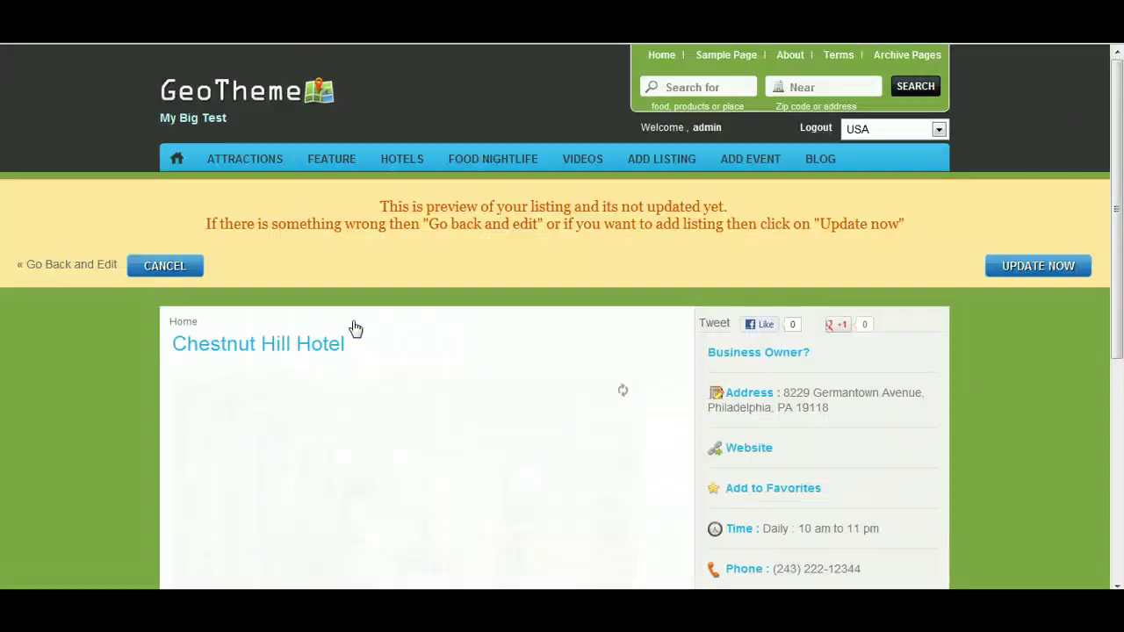
Scroll the preview to the details sidebar and point out the Dog Friendly label.
{"action": "scroll", "coordinate": [676, 369], "scroll_direction": "down", "scroll_amount": 3}
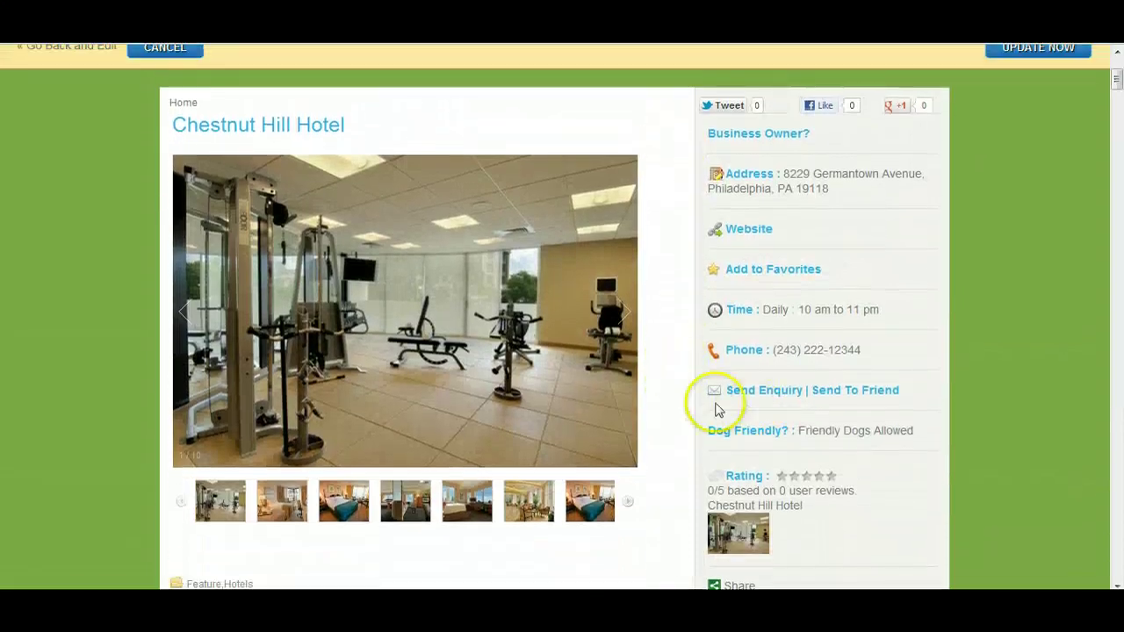
{"action": "left_click_drag", "start_coordinate": [709, 430], "coordinate": [753, 430]}
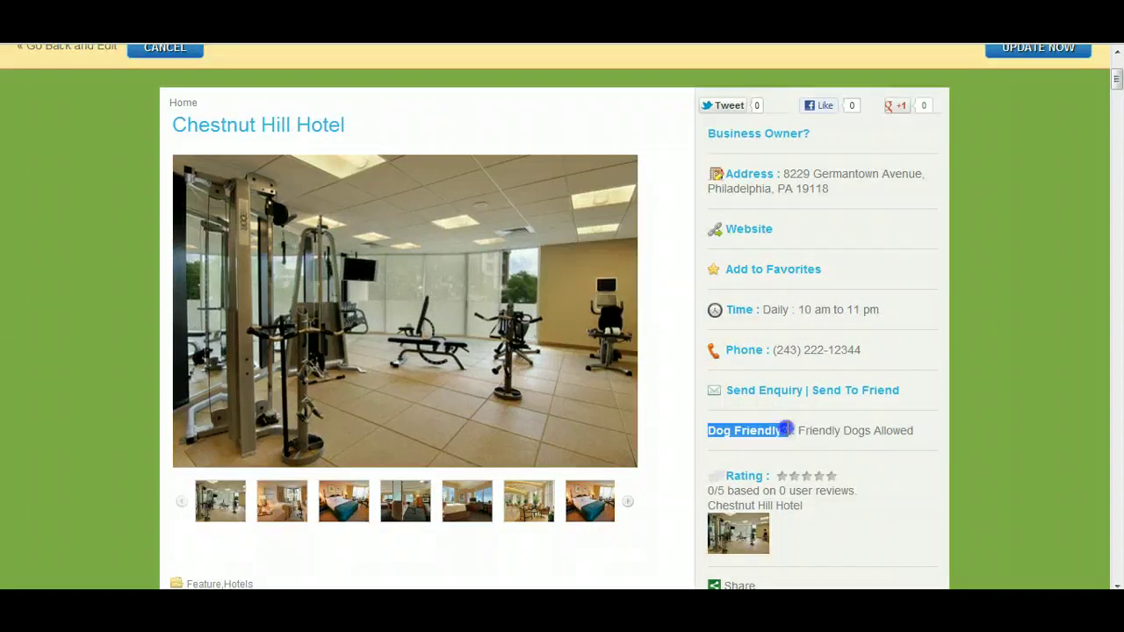
{"action": "left_click", "coordinate": [789, 429]}
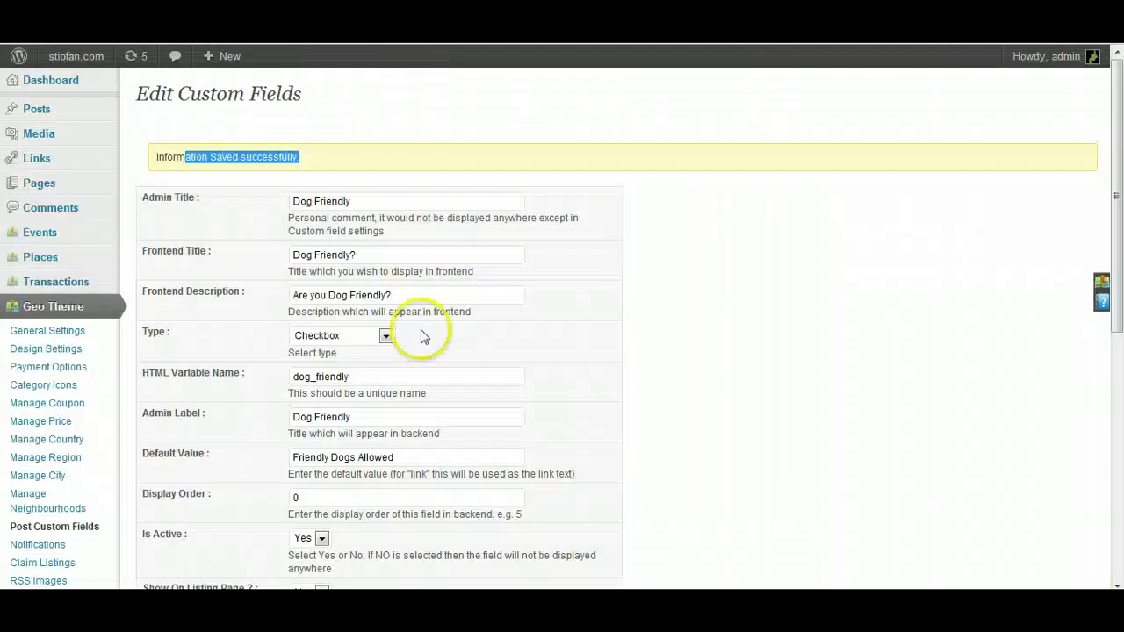
Change the frontend title from 'Dog Friendly?' to 'Dog Friendly' and save the field.
{"action": "scroll", "coordinate": [420, 330], "scroll_direction": "down", "scroll_amount": 2}
{"action": "scroll", "coordinate": [422, 326], "scroll_direction": "up", "scroll_amount": 1}
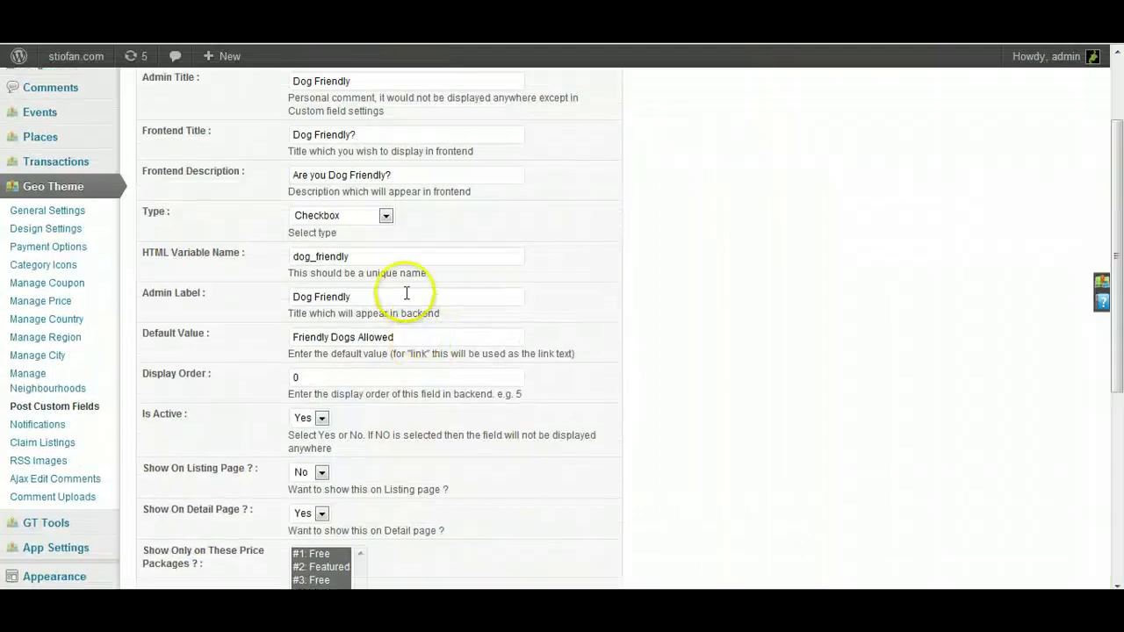
{"action": "scroll", "coordinate": [407, 294], "scroll_direction": "up", "scroll_amount": 1}
{"action": "left_click", "coordinate": [373, 165]}
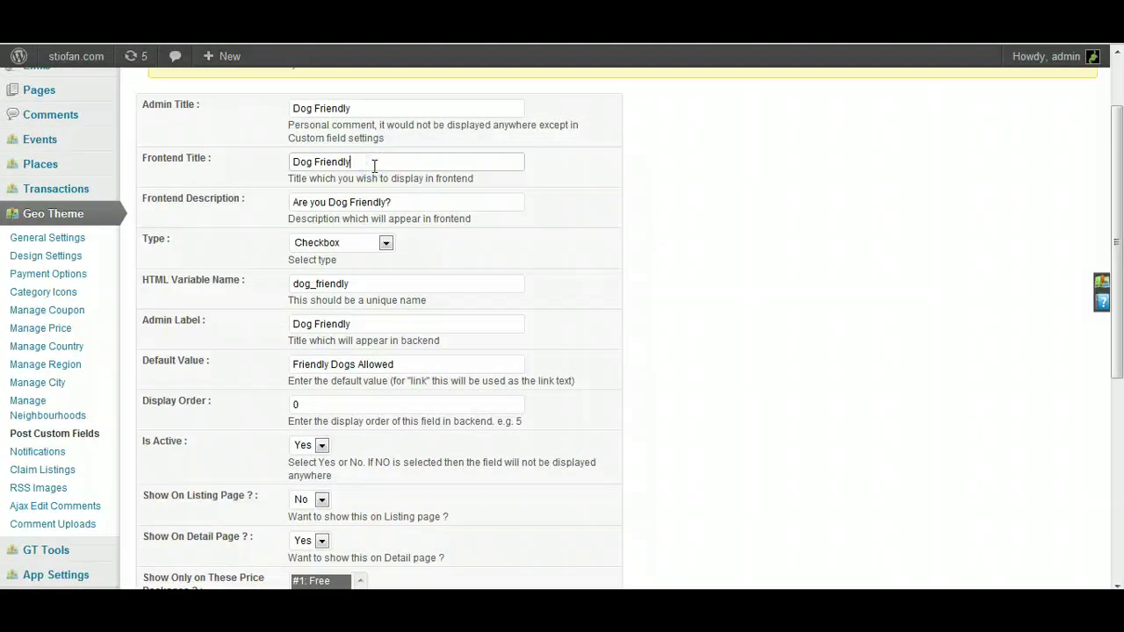
{"action": "key", "text": "BackSpace"}
{"action": "scroll", "coordinate": [555, 234], "scroll_direction": "down", "scroll_amount": 1}
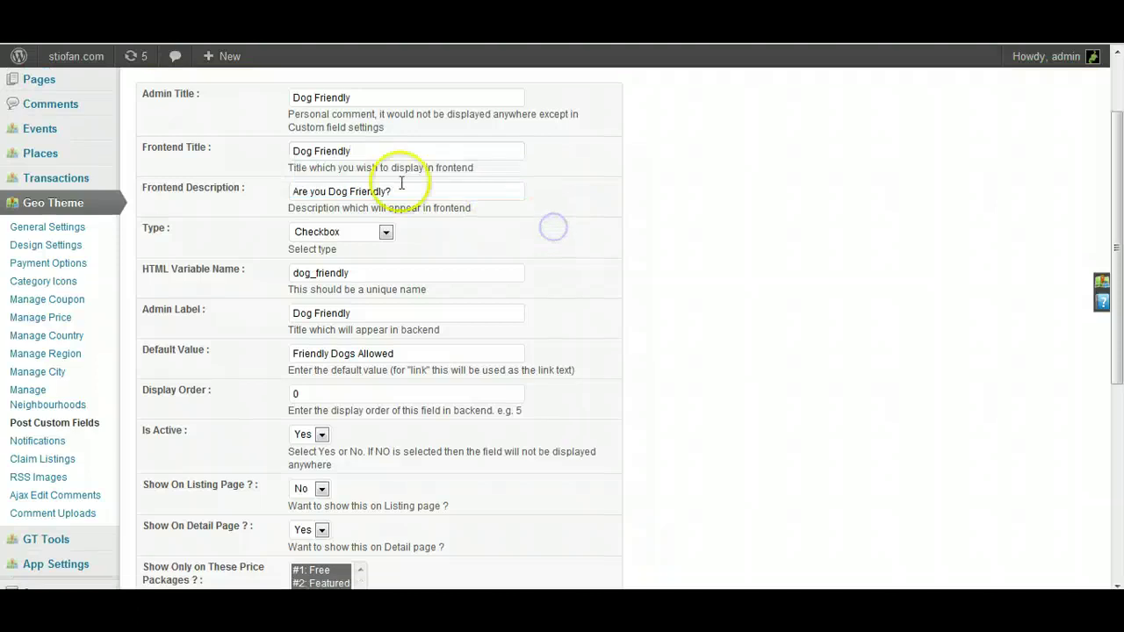
{"action": "left_click_drag", "start_coordinate": [394, 188], "coordinate": [245, 191]}
{"action": "scroll", "coordinate": [904, 263], "scroll_direction": "down", "scroll_amount": 5}
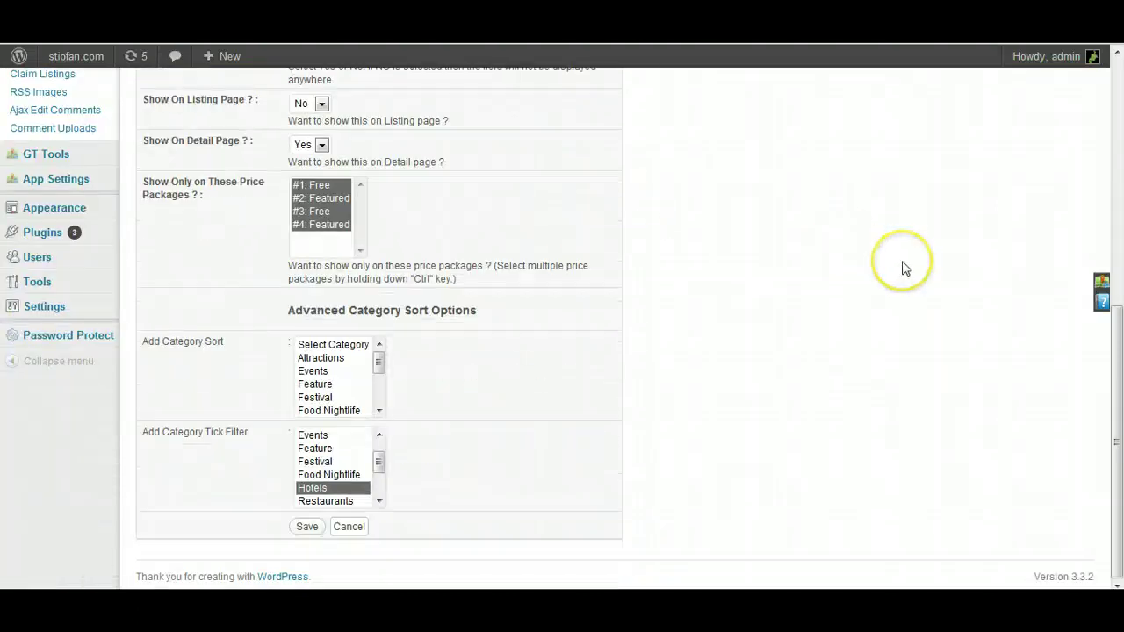
{"action": "left_click", "coordinate": [307, 526]}
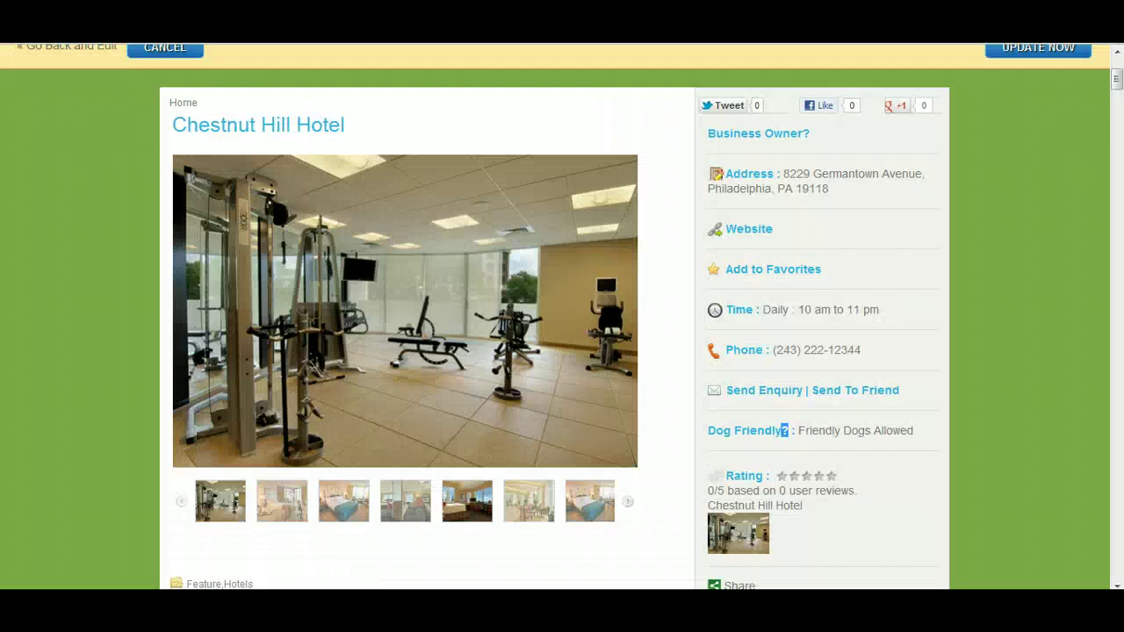
Reload the preview showing 'Friendly Dogs Allowed' and publish the Chestnut Hill Hotel update.
{"action": "left_click", "coordinate": [128, 53]}
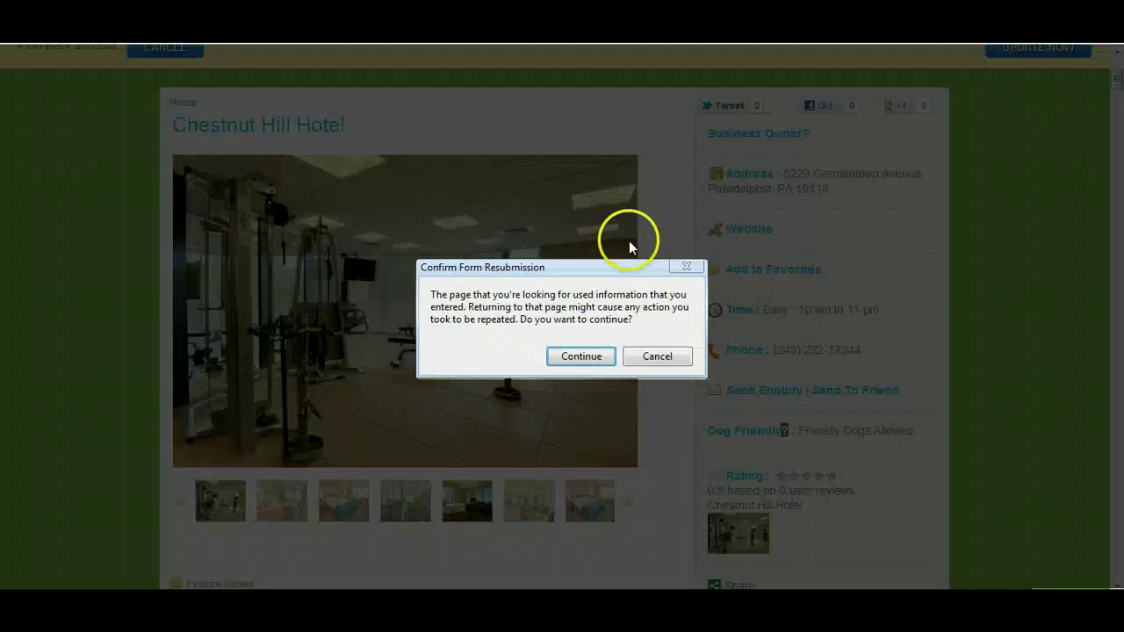
{"action": "left_click", "coordinate": [558, 355]}
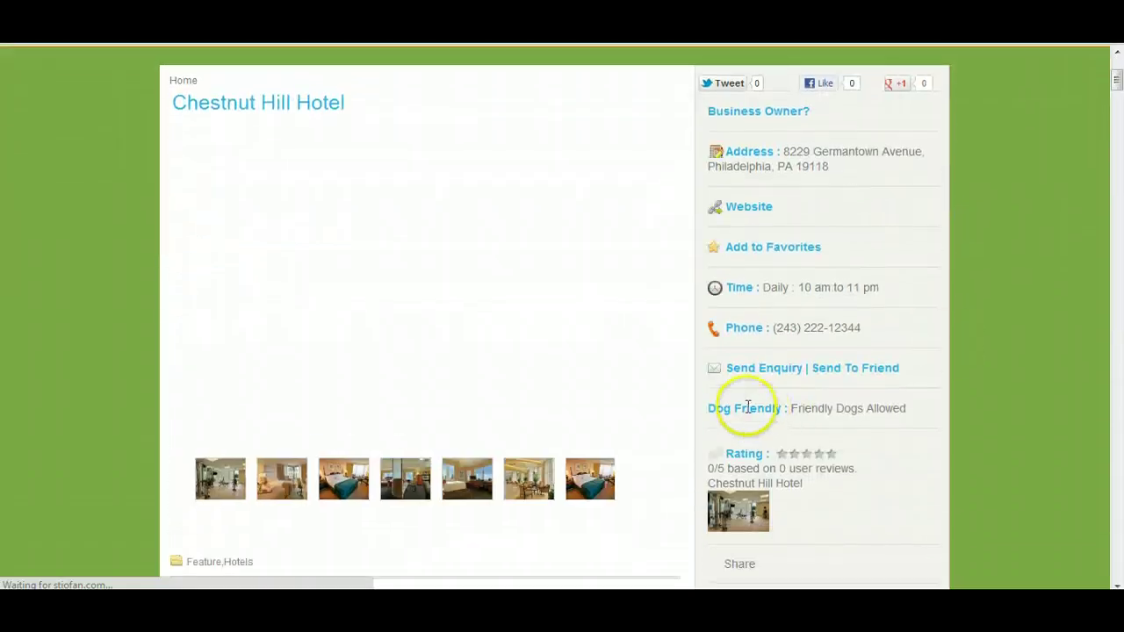
{"action": "left_click_drag", "start_coordinate": [799, 408], "coordinate": [911, 411]}
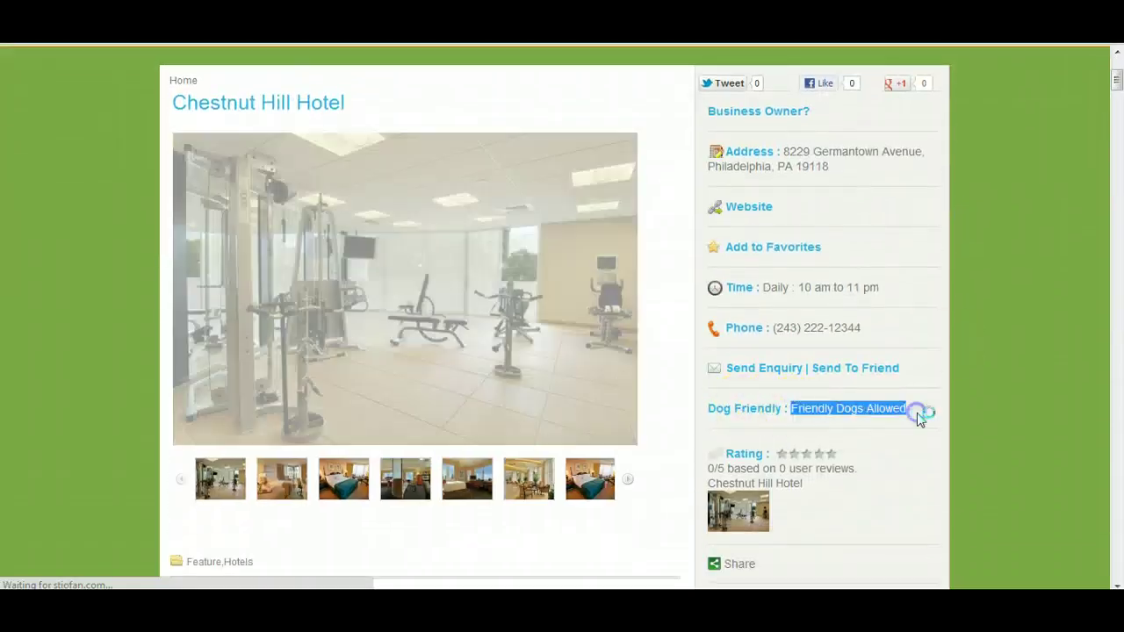
{"action": "left_click", "coordinate": [1005, 373]}
{"action": "scroll", "coordinate": [1006, 360], "scroll_direction": "up", "scroll_amount": 3}
{"action": "left_click", "coordinate": [1036, 272]}
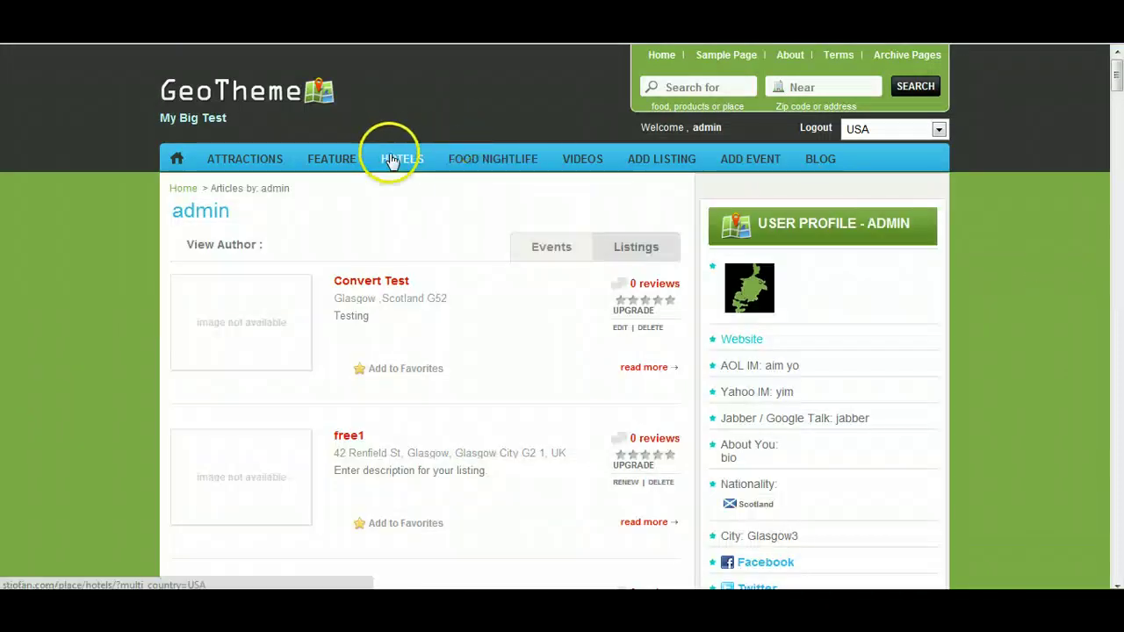
{"action": "left_click", "coordinate": [391, 159]}
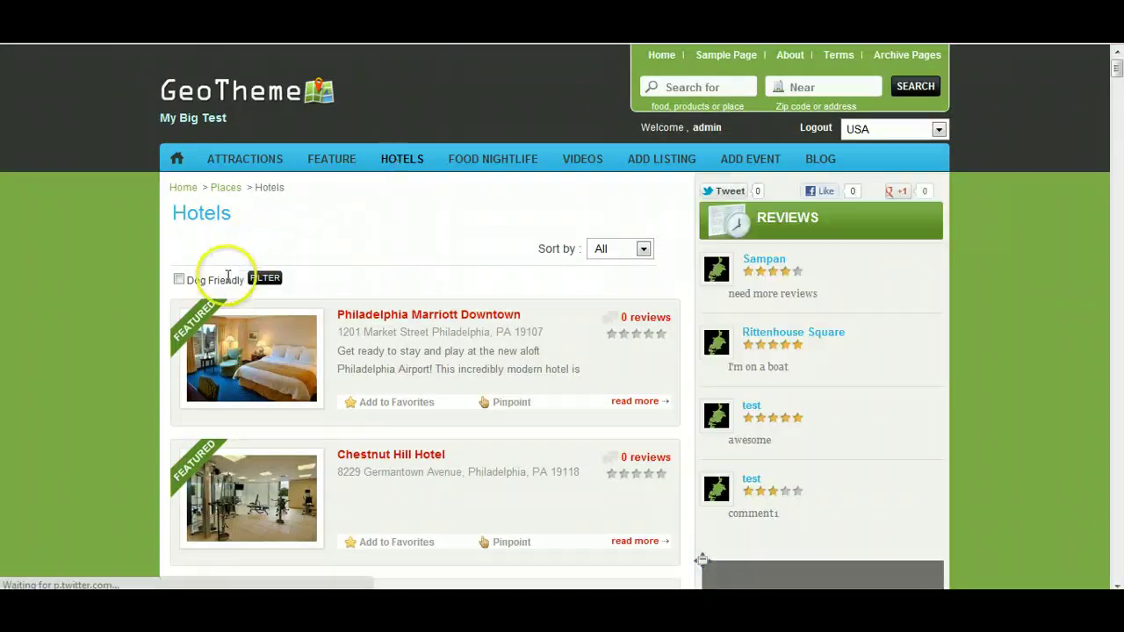
Tick the Dog Friendly filter on Hotels and apply it, leaving only Chestnut Hill Hotel.
{"action": "left_click", "coordinate": [264, 279]}
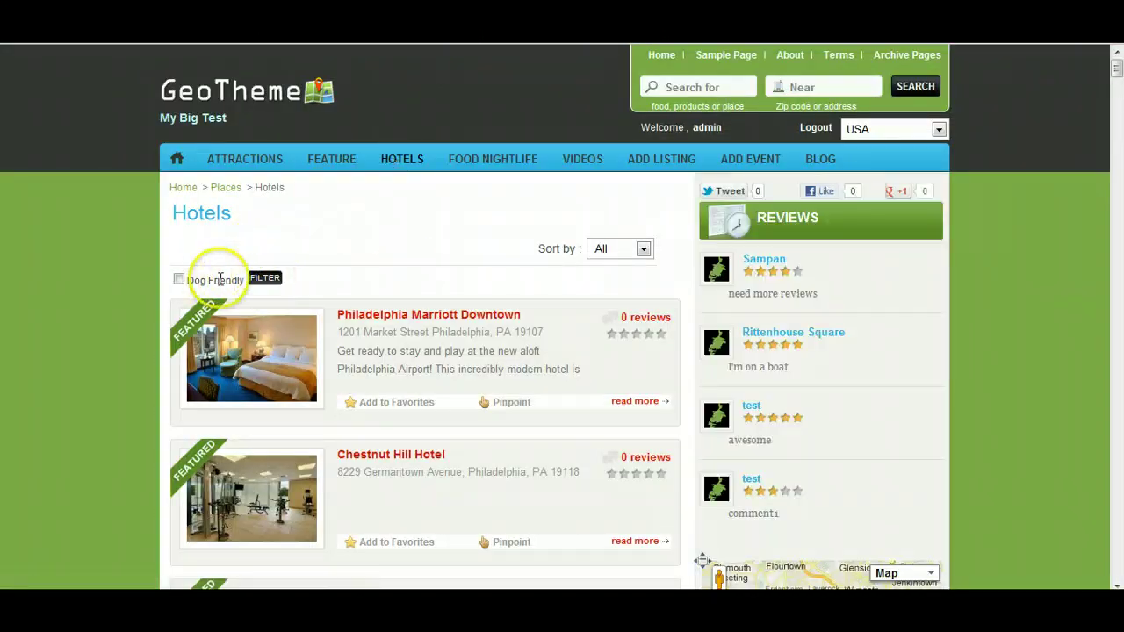
{"action": "scroll", "coordinate": [413, 274], "scroll_direction": "down", "scroll_amount": 3}
{"action": "scroll", "coordinate": [409, 270], "scroll_direction": "down", "scroll_amount": 5}
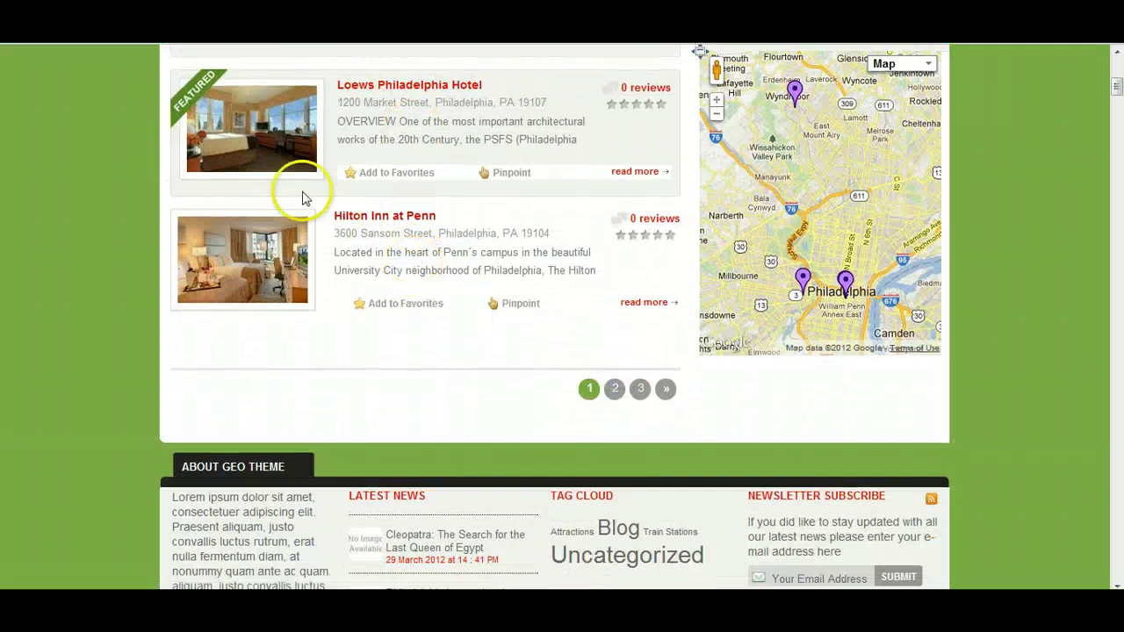
{"action": "scroll", "coordinate": [302, 196], "scroll_direction": "up", "scroll_amount": 6}
{"action": "left_click", "coordinate": [179, 197]}
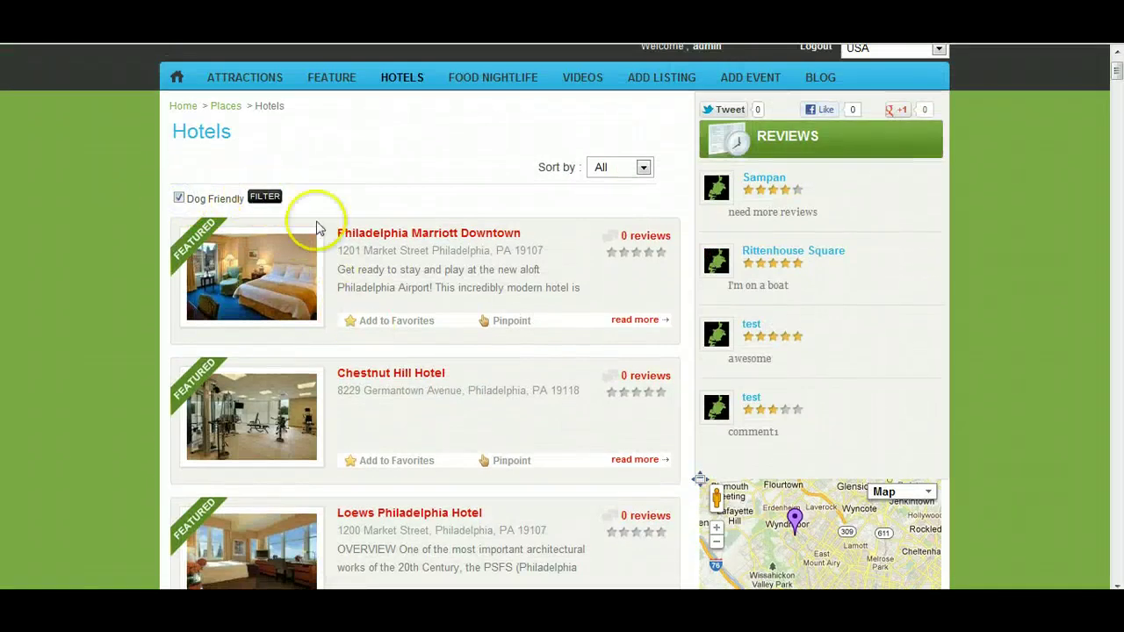
{"action": "left_click", "coordinate": [265, 196]}
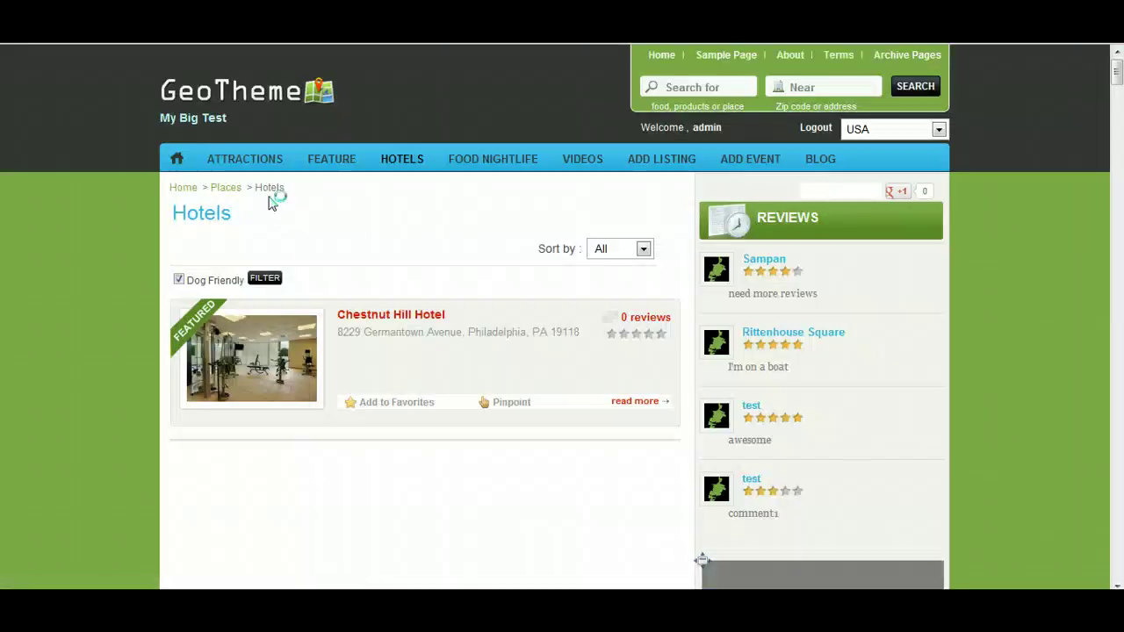
{"action": "left_click", "coordinate": [419, 318]}
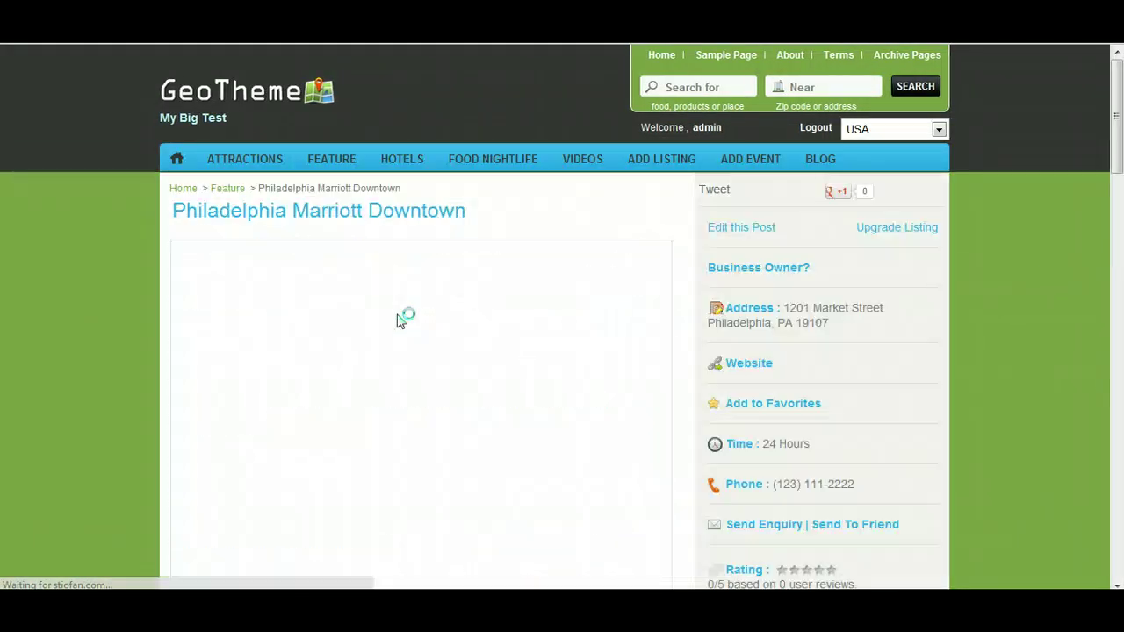
Scroll through the Dog Friendly field's Edit Custom Fields page in WP admin.
{"action": "scroll", "coordinate": [926, 341], "scroll_direction": "down", "scroll_amount": 1}
{"action": "scroll", "coordinate": [924, 341], "scroll_direction": "down", "scroll_amount": 3}
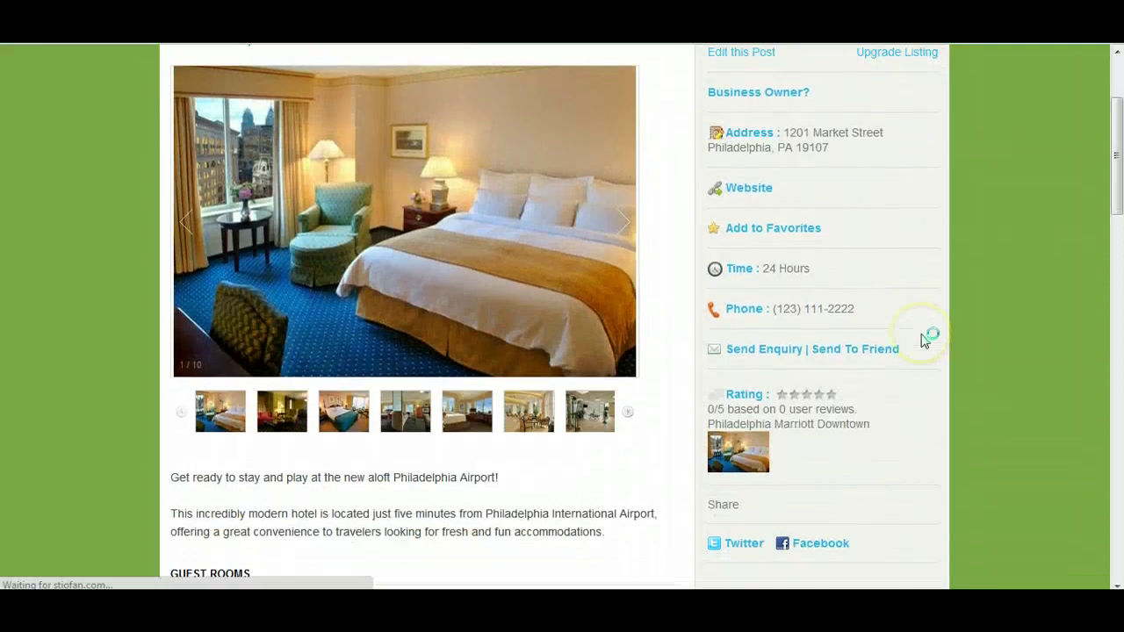
{"action": "scroll", "coordinate": [919, 437], "scroll_direction": "down", "scroll_amount": 3}
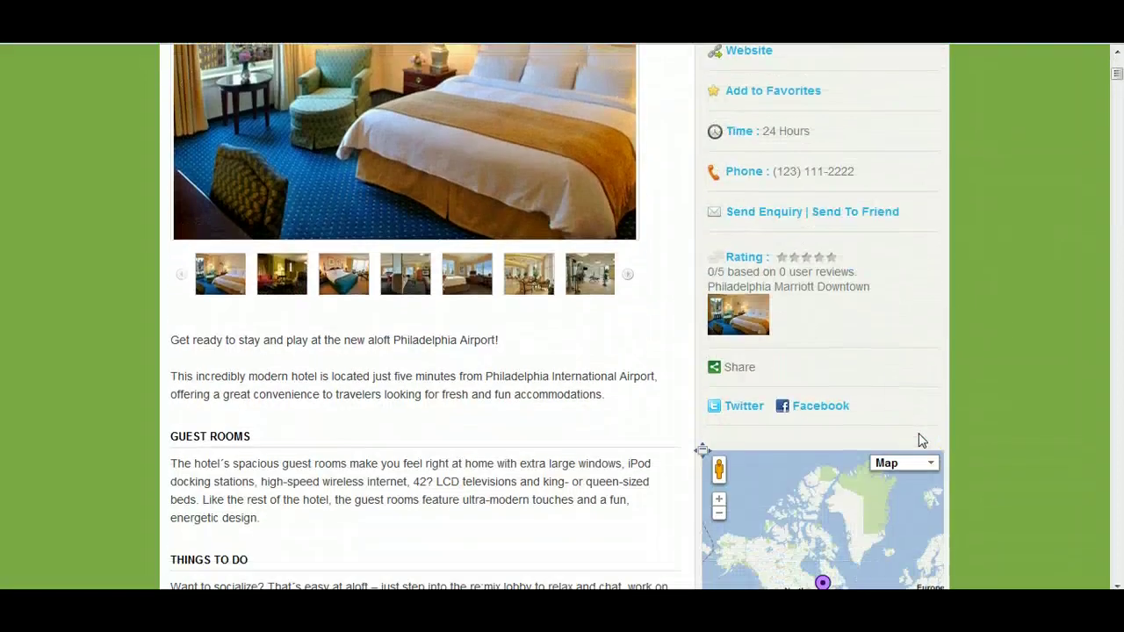
{"action": "scroll", "coordinate": [922, 439], "scroll_direction": "up", "scroll_amount": 5}
{"action": "scroll", "coordinate": [922, 439], "scroll_direction": "down", "scroll_amount": 2}
{"action": "scroll", "coordinate": [920, 439], "scroll_direction": "up", "scroll_amount": 1}
{"action": "scroll", "coordinate": [922, 441], "scroll_direction": "up", "scroll_amount": 3}
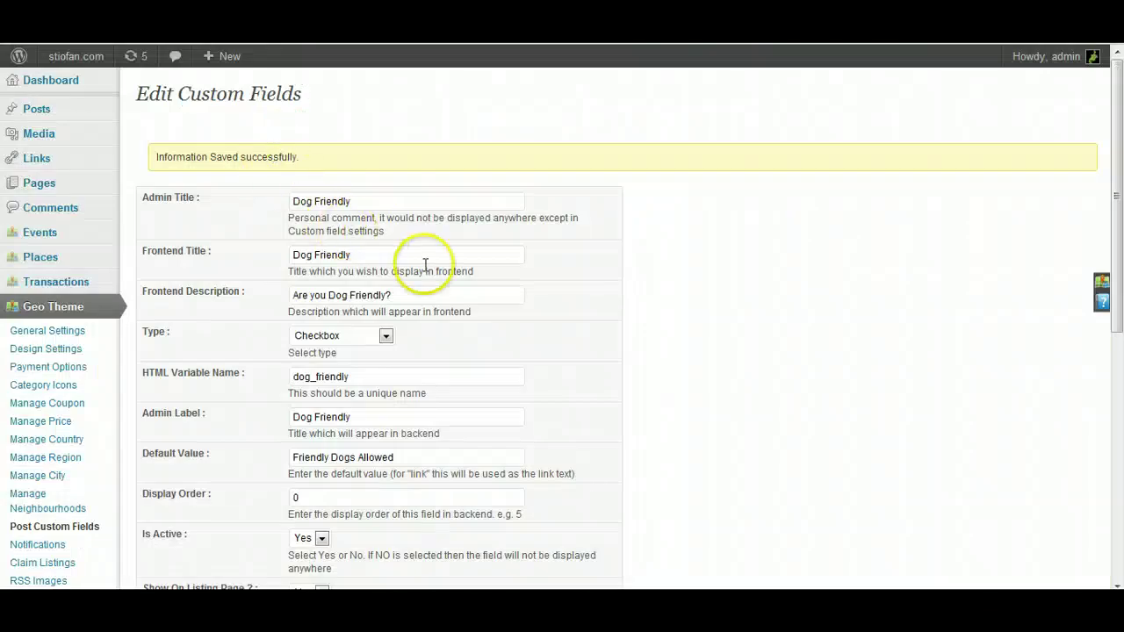
Switch the Dog Friendly field type from Checkbox to Select and review the Option Values help text.
{"action": "left_click", "coordinate": [386, 337]}
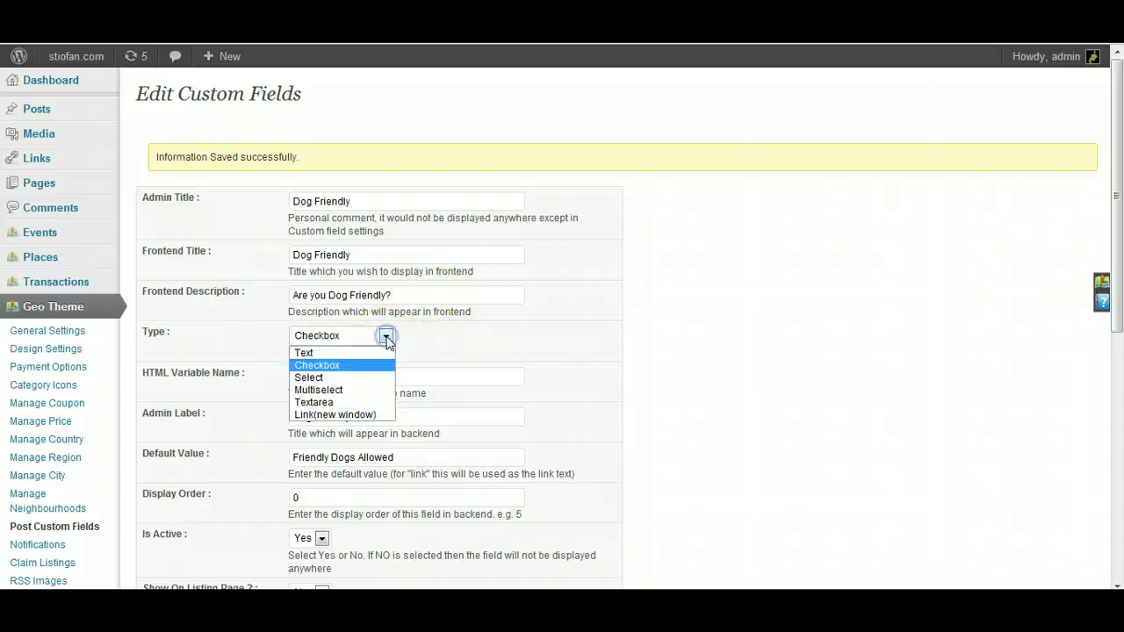
{"action": "left_click", "coordinate": [365, 377]}
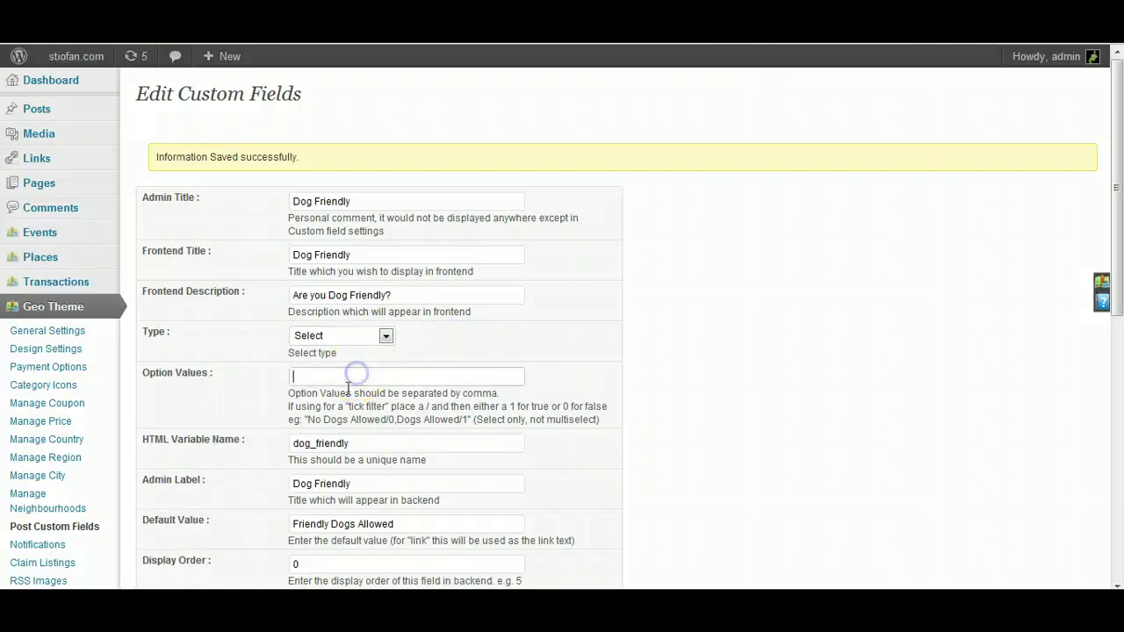
{"action": "left_click_drag", "start_coordinate": [288, 392], "coordinate": [380, 404]}
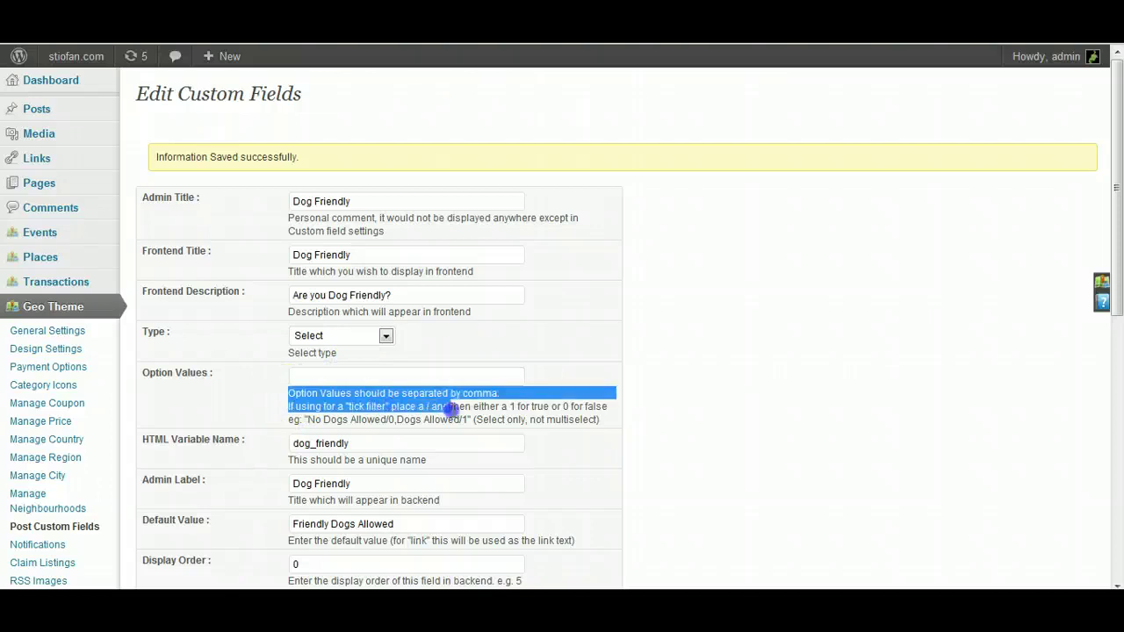
{"action": "left_click_drag", "start_coordinate": [451, 407], "coordinate": [563, 419]}
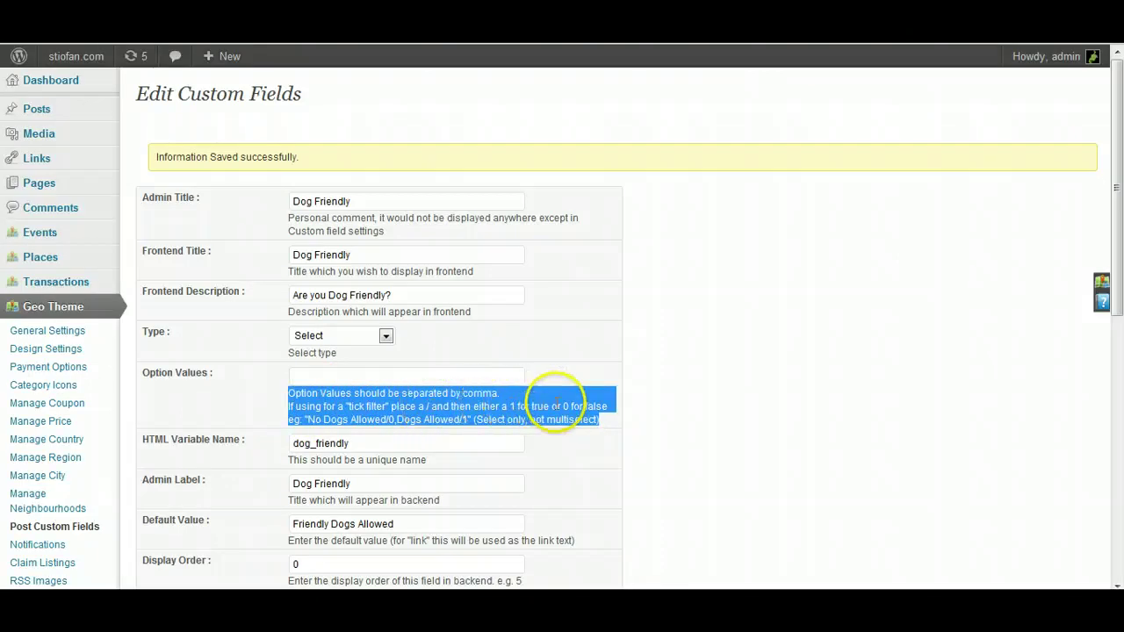
{"action": "left_click", "coordinate": [309, 419]}
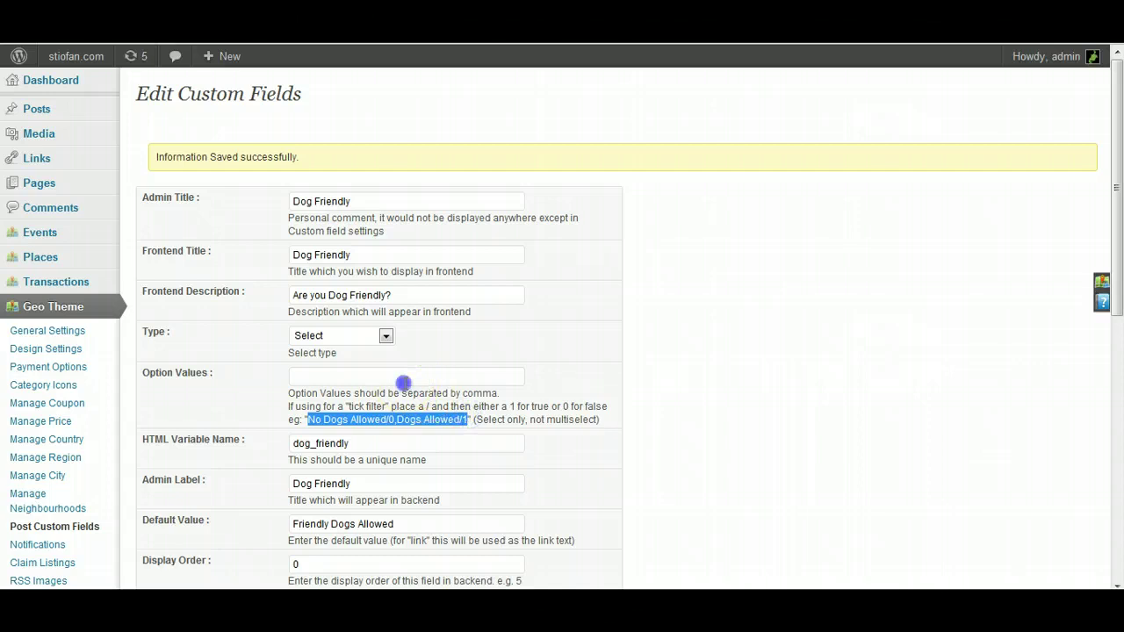
Paste 'No Dogs Allowed/0,Dogs Allowed/1' into the Dog Friendly Option Values and check both entries.
{"action": "left_click", "coordinate": [402, 378]}
{"action": "type", "text": "No Dogs Allowed/0,Dogs Allowed/1"}
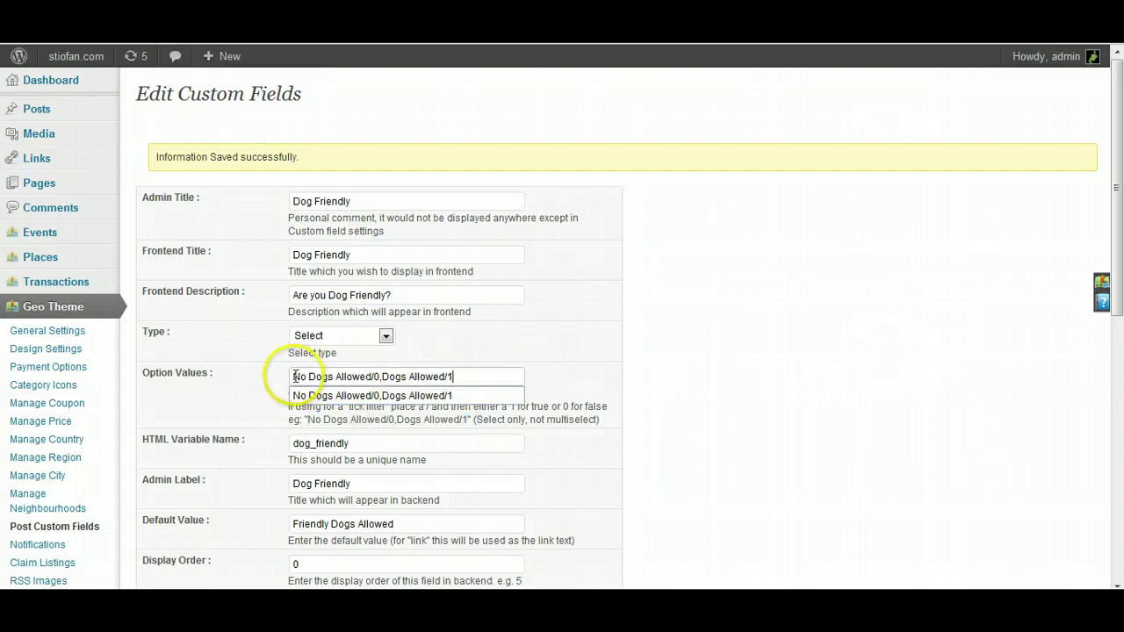
{"action": "left_click_drag", "start_coordinate": [295, 376], "coordinate": [308, 376]}
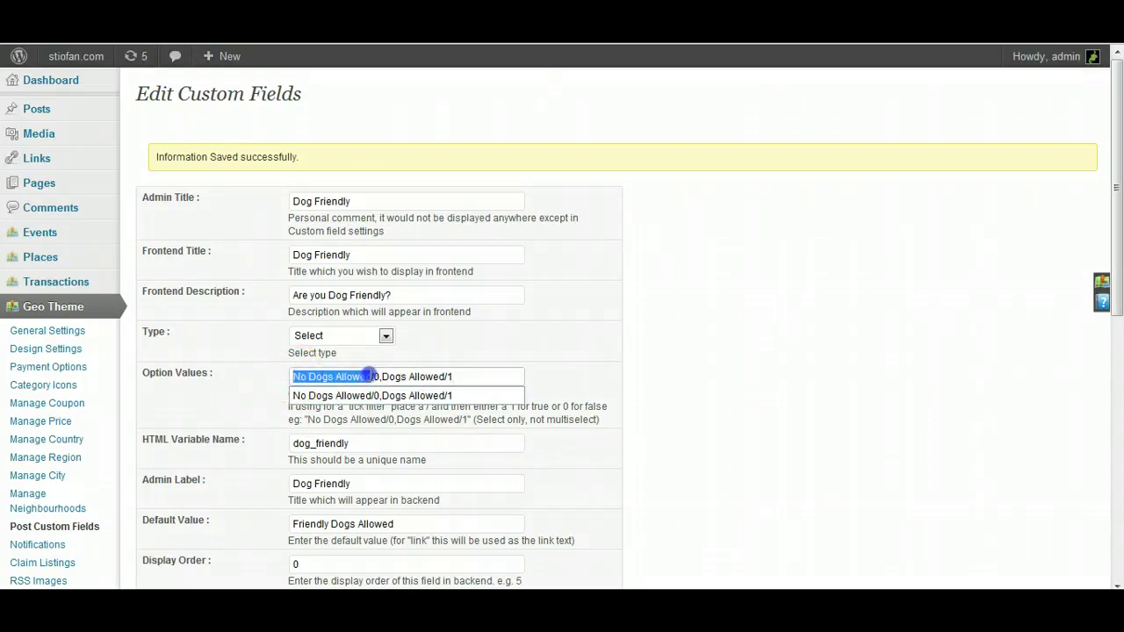
{"action": "left_click", "coordinate": [379, 376]}
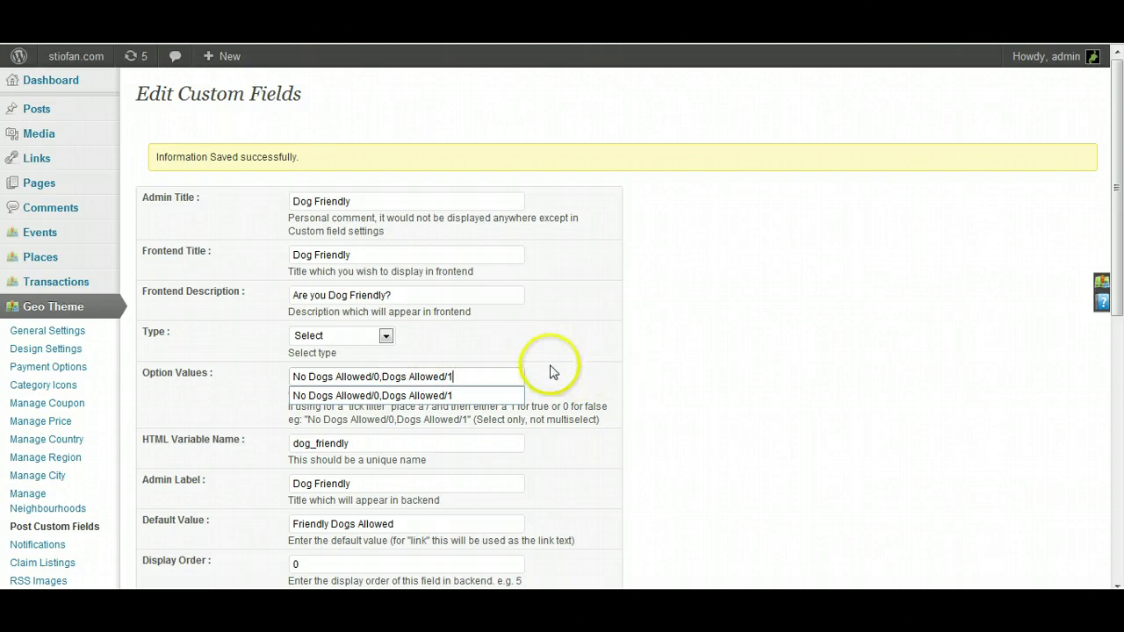
{"action": "left_click", "coordinate": [343, 376]}
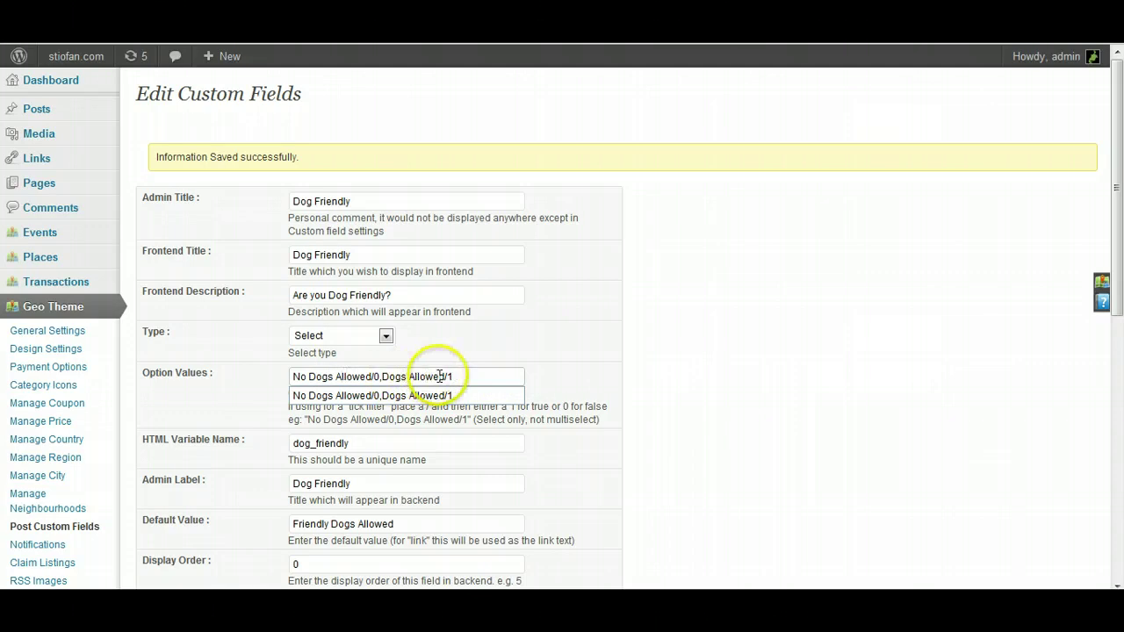
{"action": "left_click", "coordinate": [387, 376]}
{"action": "left_click_drag", "start_coordinate": [386, 376], "coordinate": [459, 376]}
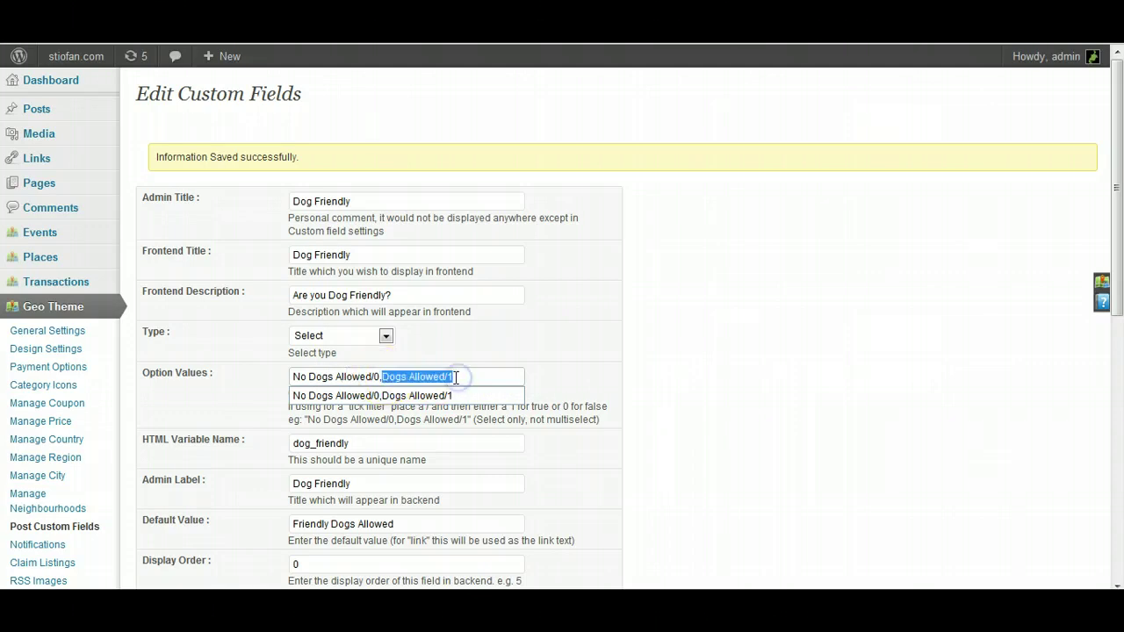
{"action": "left_click", "coordinate": [457, 377]}
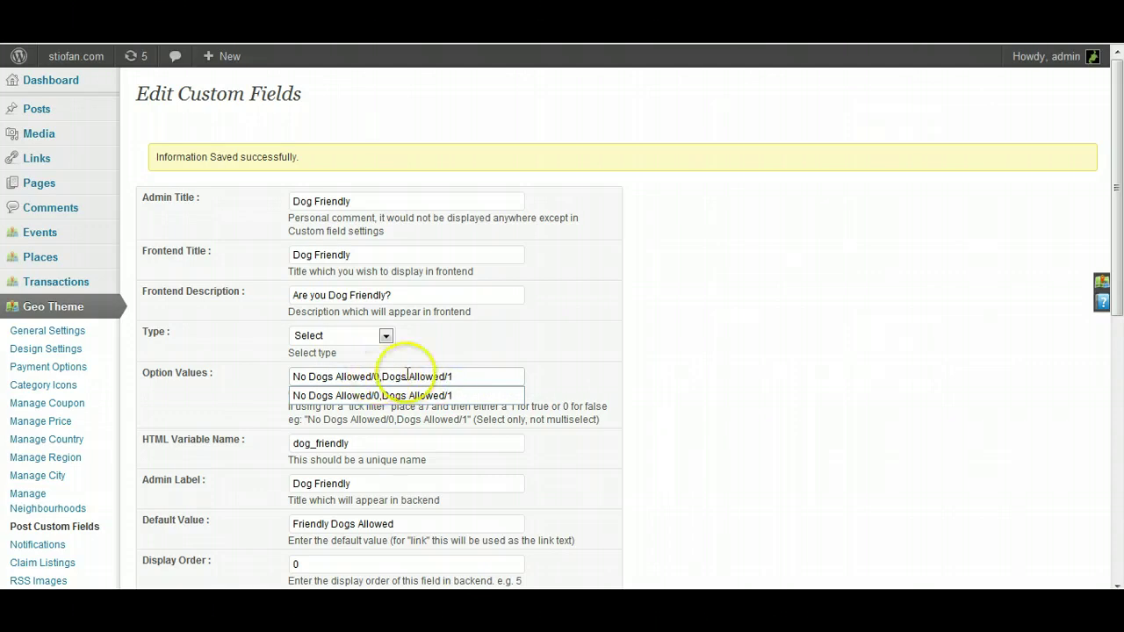
{"action": "left_click", "coordinate": [501, 369]}
{"action": "left_click", "coordinate": [466, 372]}
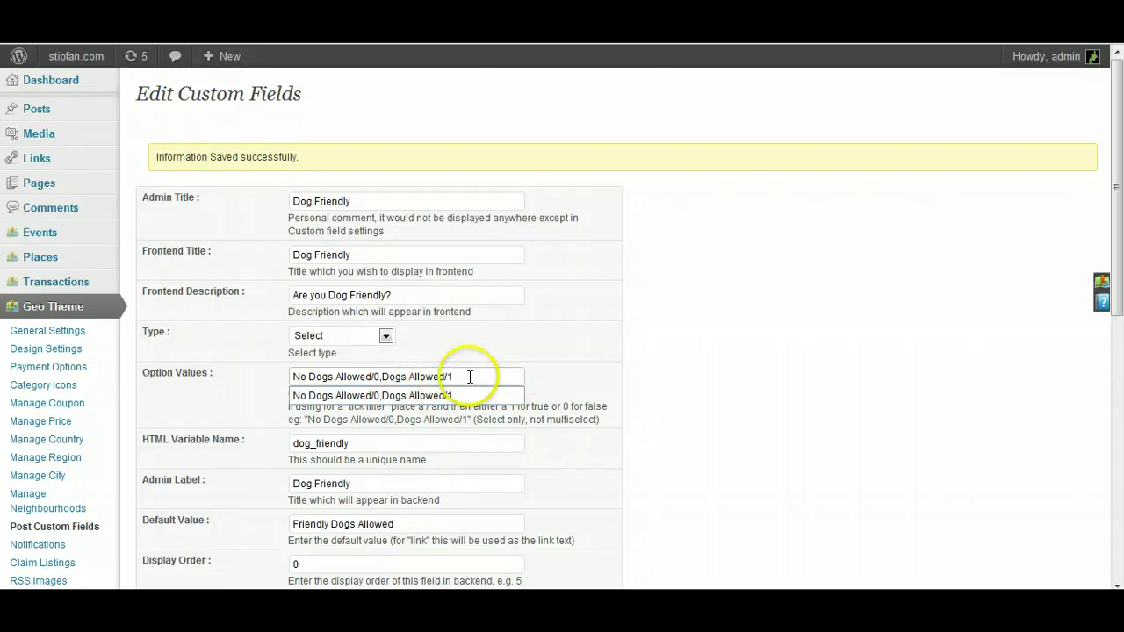
{"action": "left_click", "coordinate": [645, 382]}
{"action": "scroll", "coordinate": [652, 384], "scroll_direction": "down", "scroll_amount": 3}
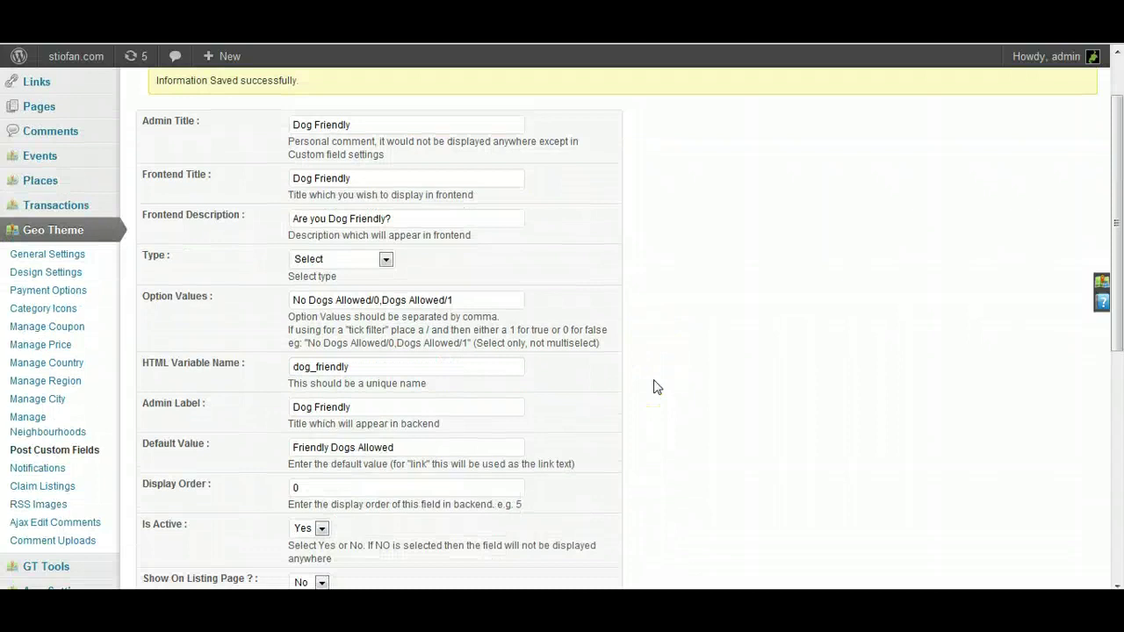
{"action": "scroll", "coordinate": [654, 386], "scroll_direction": "down", "scroll_amount": 10}
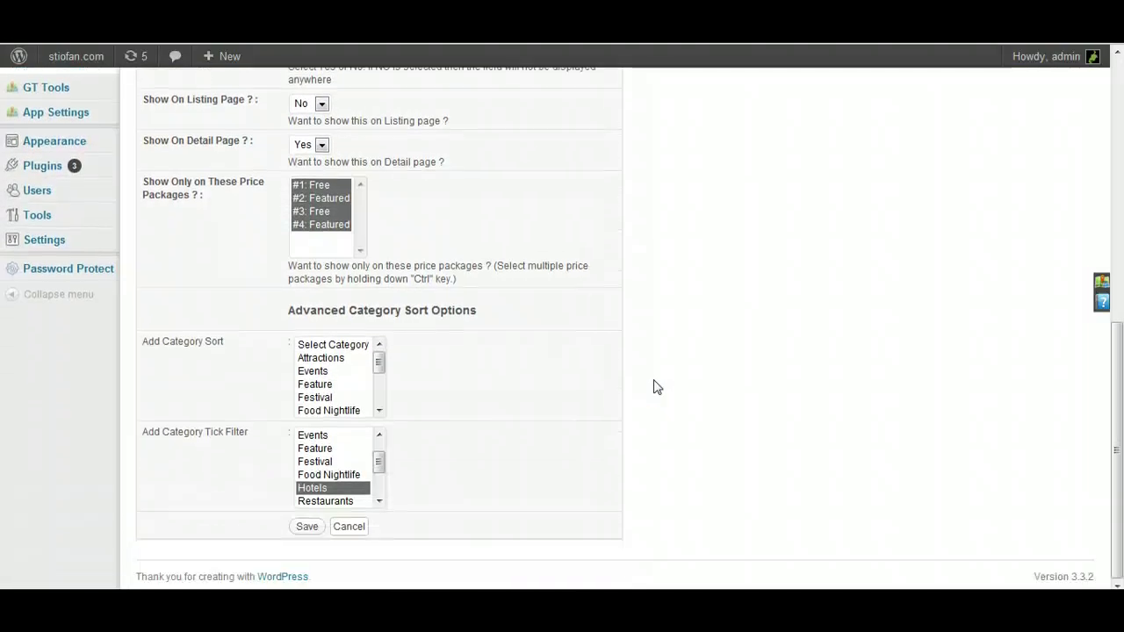
Save the Dog Friendly field and set Chestnut Hill Hotel's Dog Friendly to Dogs Allowed.
{"action": "left_click", "coordinate": [306, 527]}
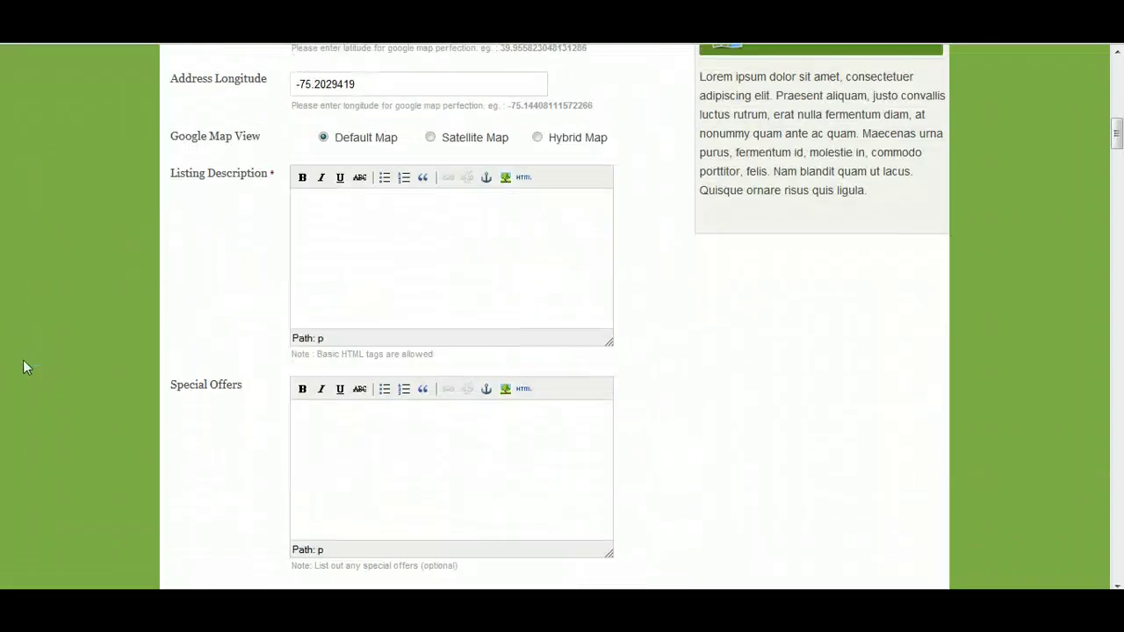
{"action": "scroll", "coordinate": [24, 367], "scroll_direction": "down", "scroll_amount": 10}
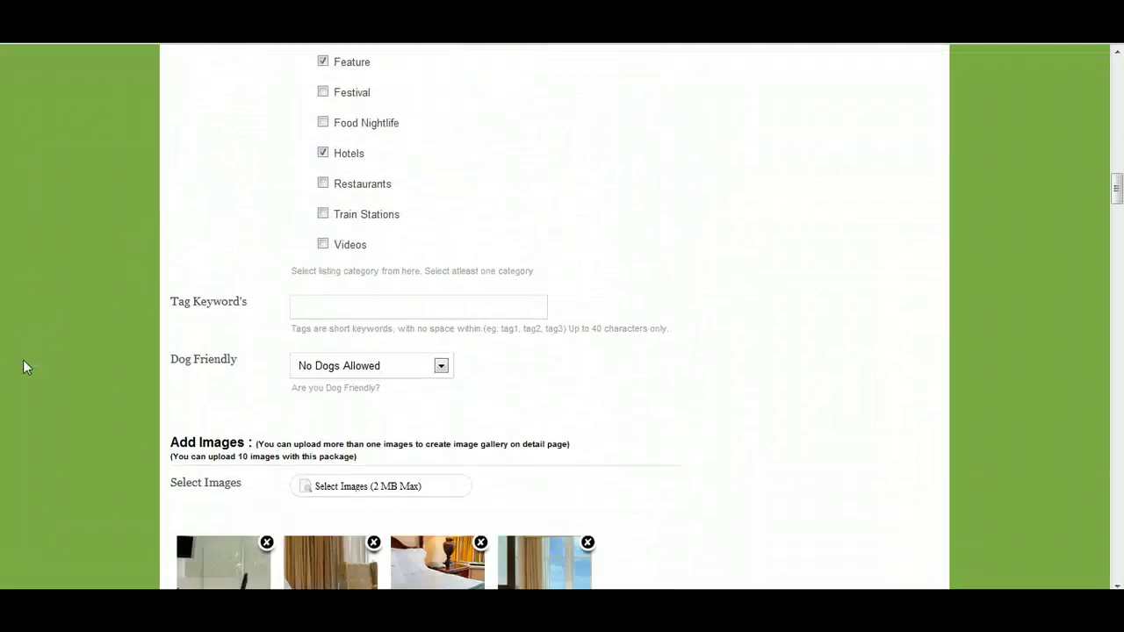
{"action": "left_click", "coordinate": [381, 373]}
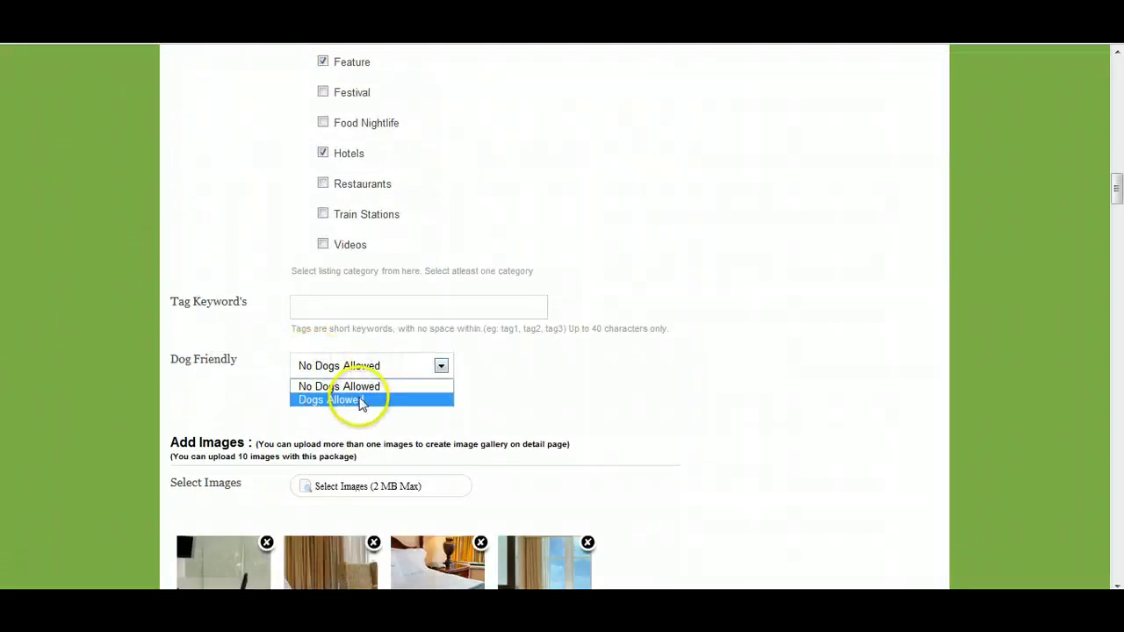
{"action": "left_click", "coordinate": [360, 403]}
{"action": "scroll", "coordinate": [675, 377], "scroll_direction": "down", "scroll_amount": 8}
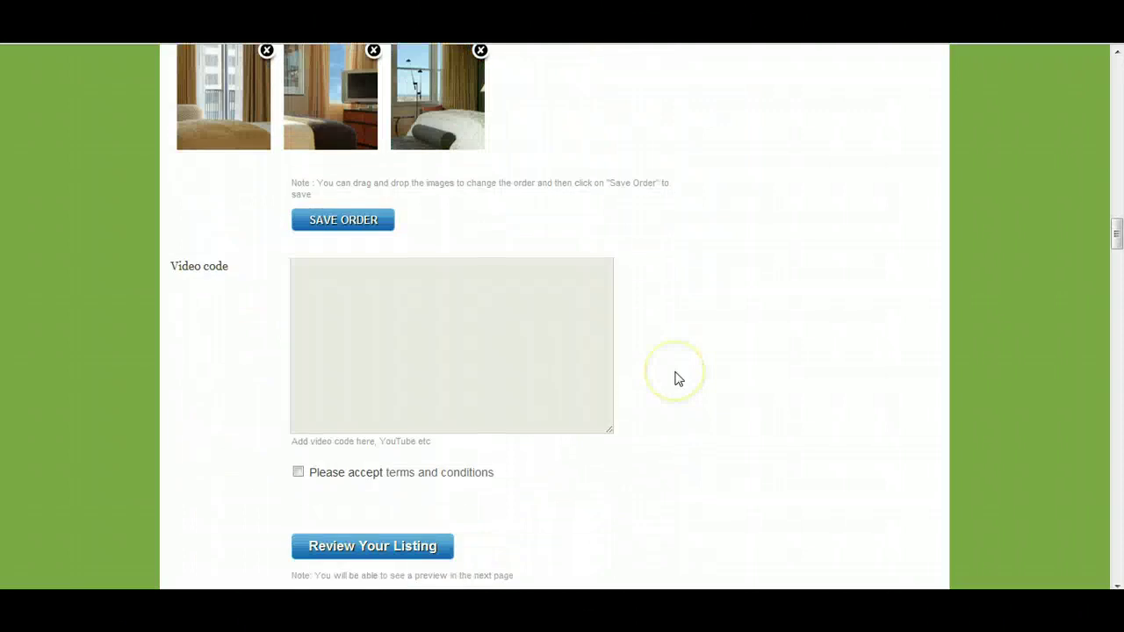
Accept the terms, preview Chestnut Hill Hotel showing Dogs Allowed, and publish the update.
{"action": "left_click", "coordinate": [298, 467]}
{"action": "left_click", "coordinate": [358, 539]}
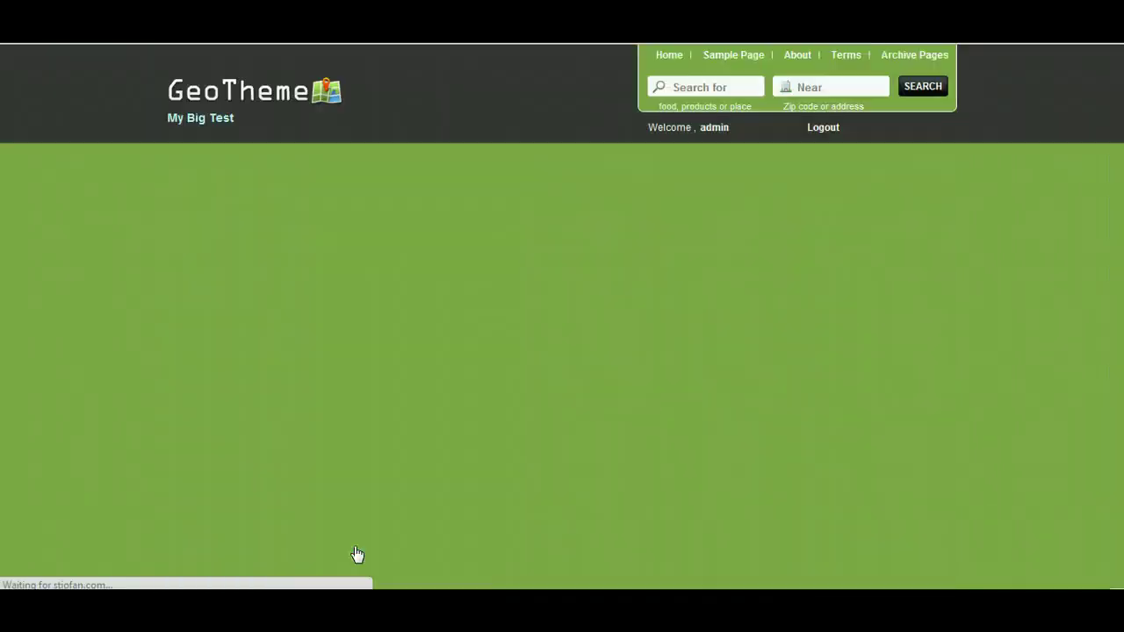
{"action": "scroll", "coordinate": [993, 351], "scroll_direction": "down", "scroll_amount": 1}
{"action": "scroll", "coordinate": [991, 355], "scroll_direction": "down", "scroll_amount": 5}
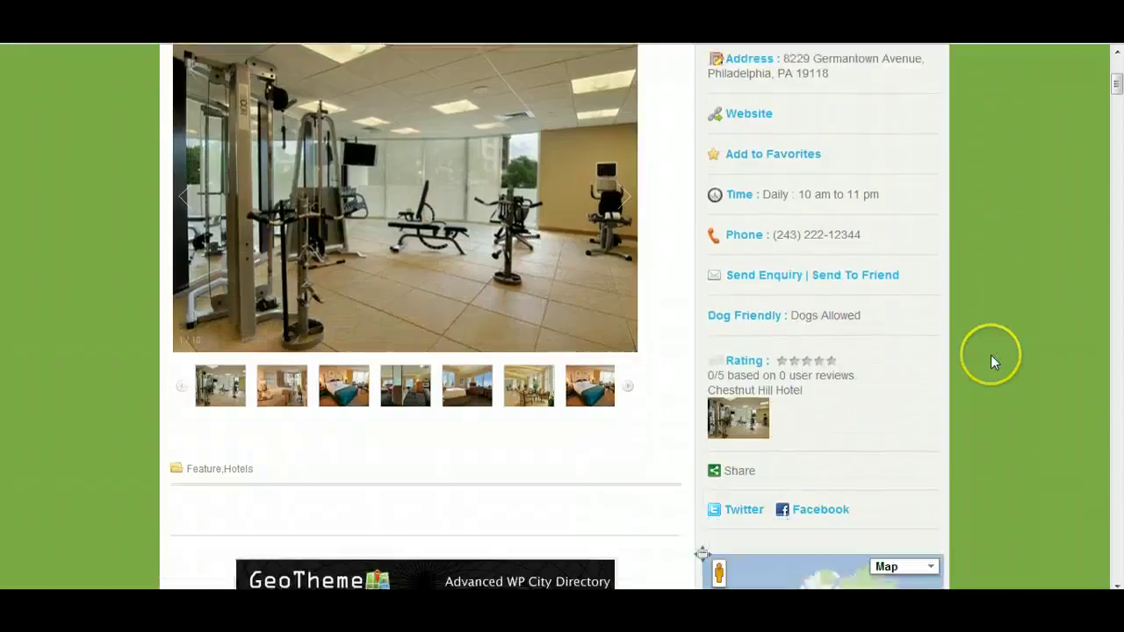
{"action": "left_click_drag", "start_coordinate": [875, 353], "coordinate": [796, 346]}
{"action": "scroll", "coordinate": [1049, 285], "scroll_direction": "up", "scroll_amount": 6}
{"action": "left_click", "coordinate": [1041, 268]}
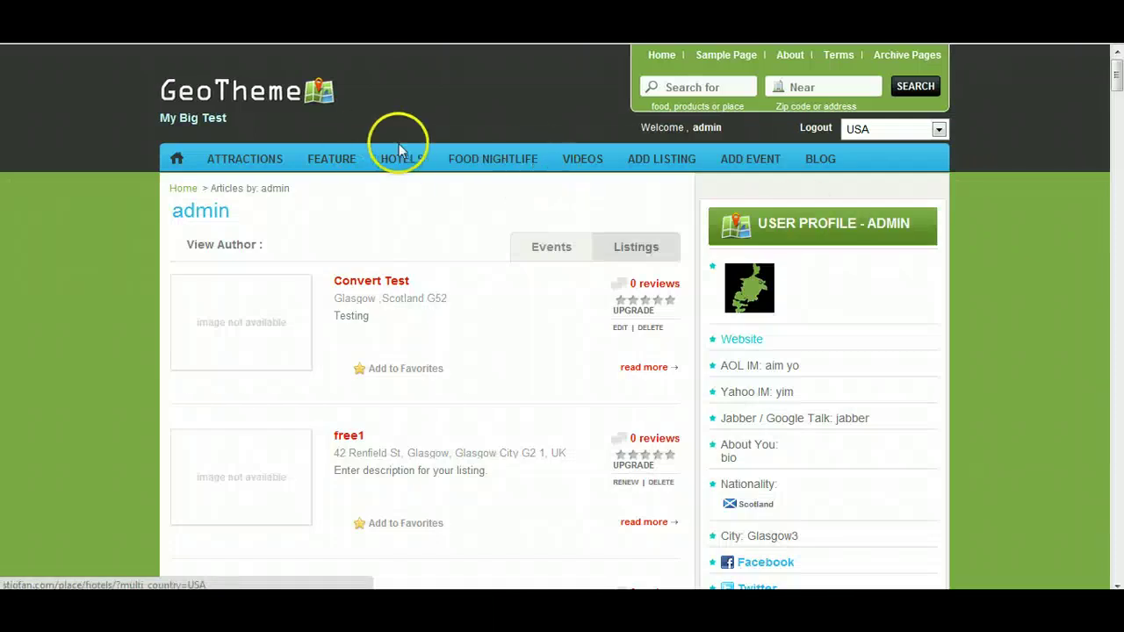
Filter the Hotels page by Dog Friendly, leaving only Chestnut Hill Hotel.
{"action": "left_click", "coordinate": [405, 159]}
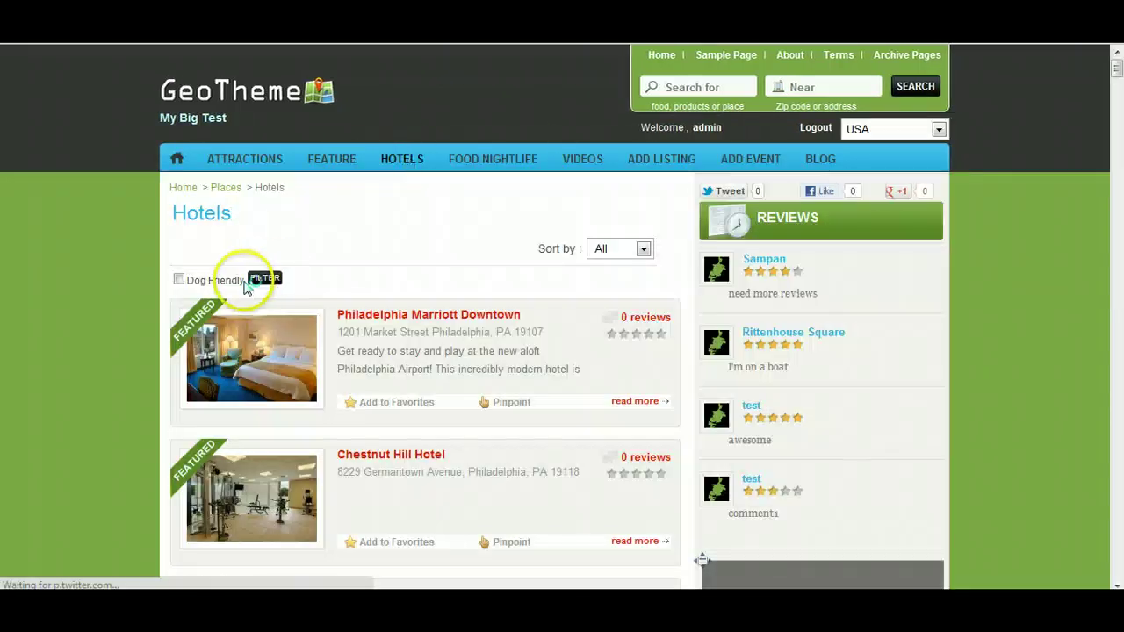
{"action": "left_click", "coordinate": [179, 281]}
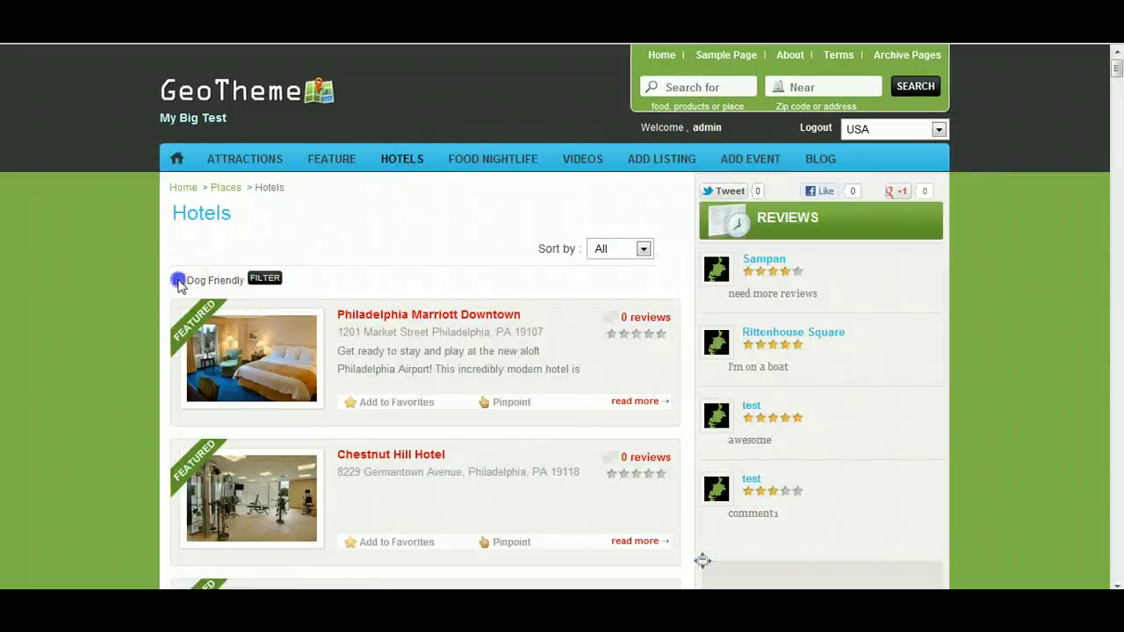
{"action": "left_click", "coordinate": [265, 281]}
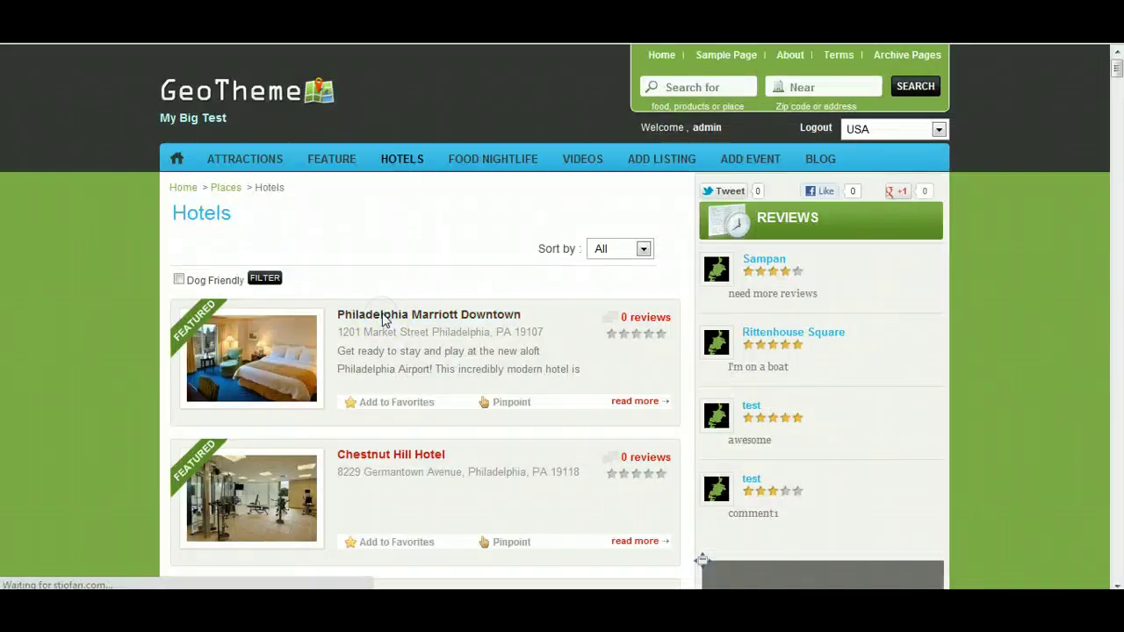
Edit the Philadelphia Marriott Downtown listing, keeping Dog Friendly at No Dogs Allowed.
{"action": "left_click", "coordinate": [387, 315]}
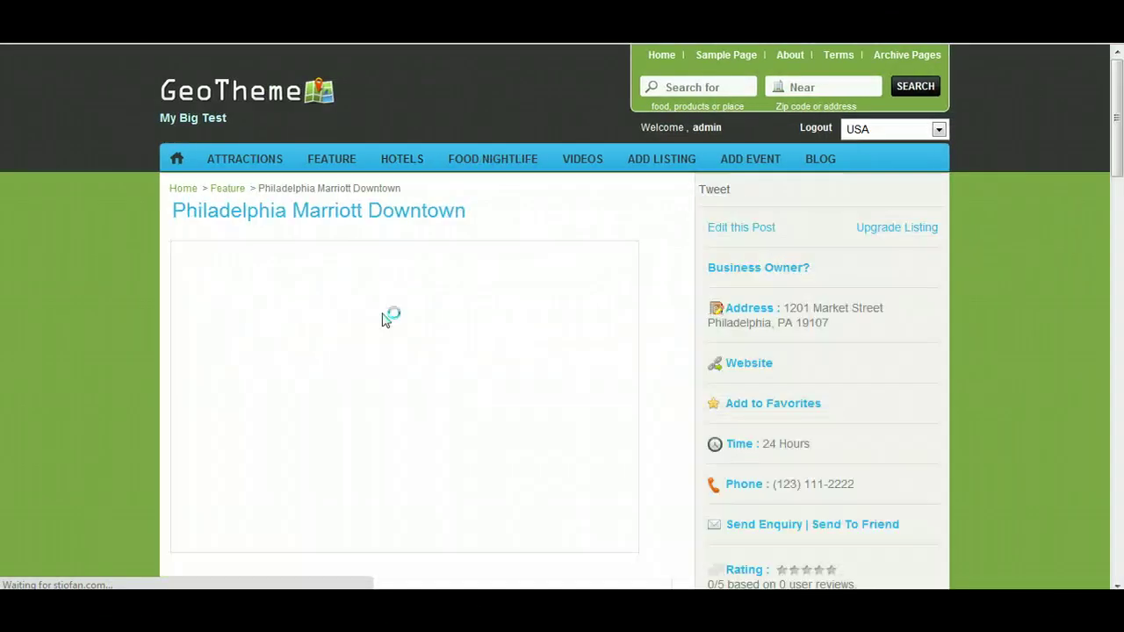
{"action": "left_click", "coordinate": [742, 230]}
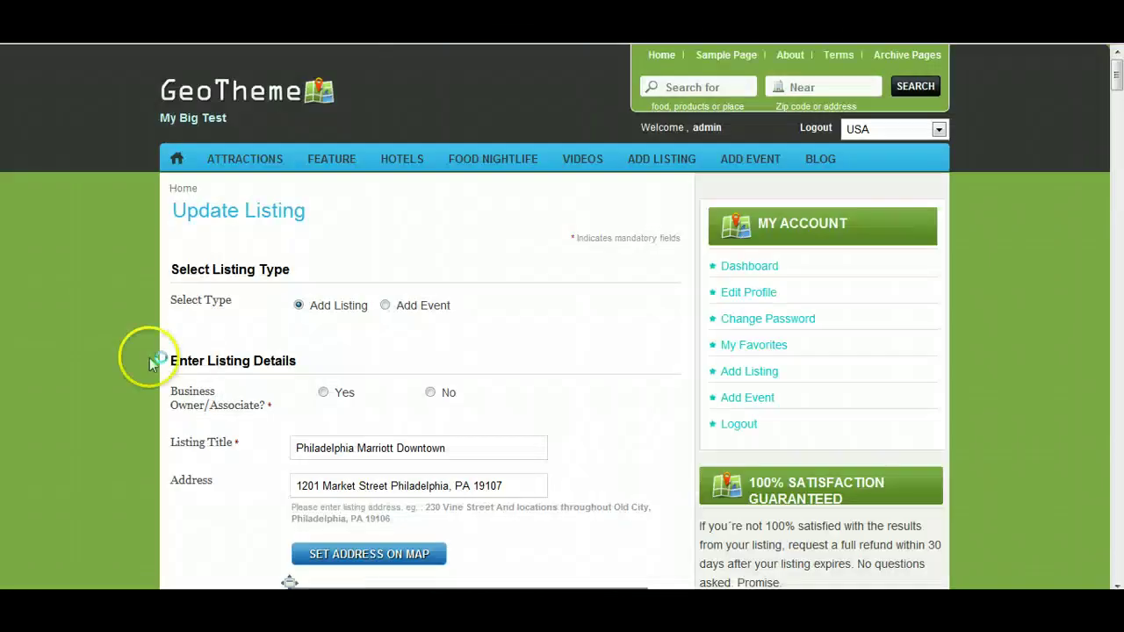
{"action": "scroll", "coordinate": [81, 351], "scroll_direction": "down", "scroll_amount": 2}
{"action": "scroll", "coordinate": [81, 351], "scroll_direction": "down", "scroll_amount": 15}
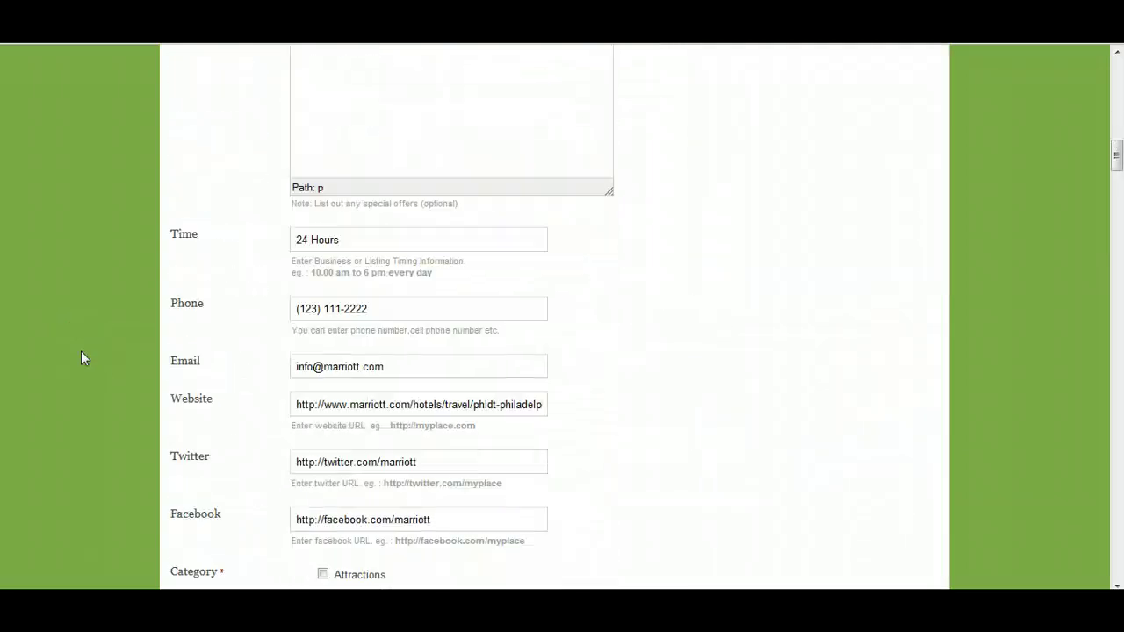
{"action": "scroll", "coordinate": [81, 353], "scroll_direction": "down", "scroll_amount": 5}
{"action": "scroll", "coordinate": [81, 353], "scroll_direction": "up", "scroll_amount": 1}
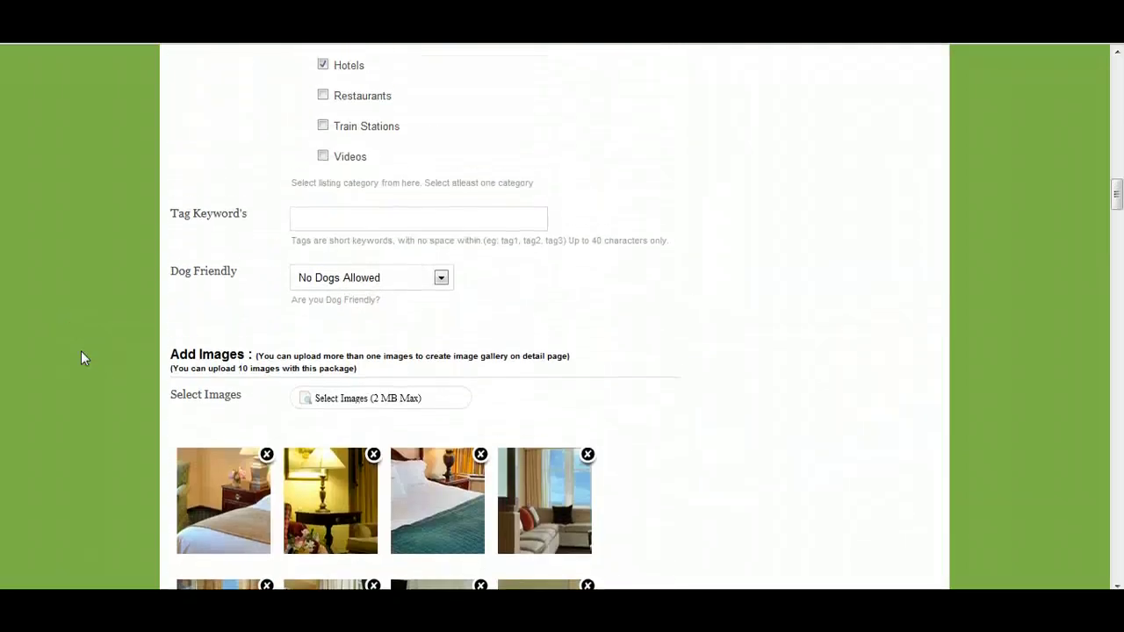
{"action": "scroll", "coordinate": [81, 353], "scroll_direction": "up", "scroll_amount": 1}
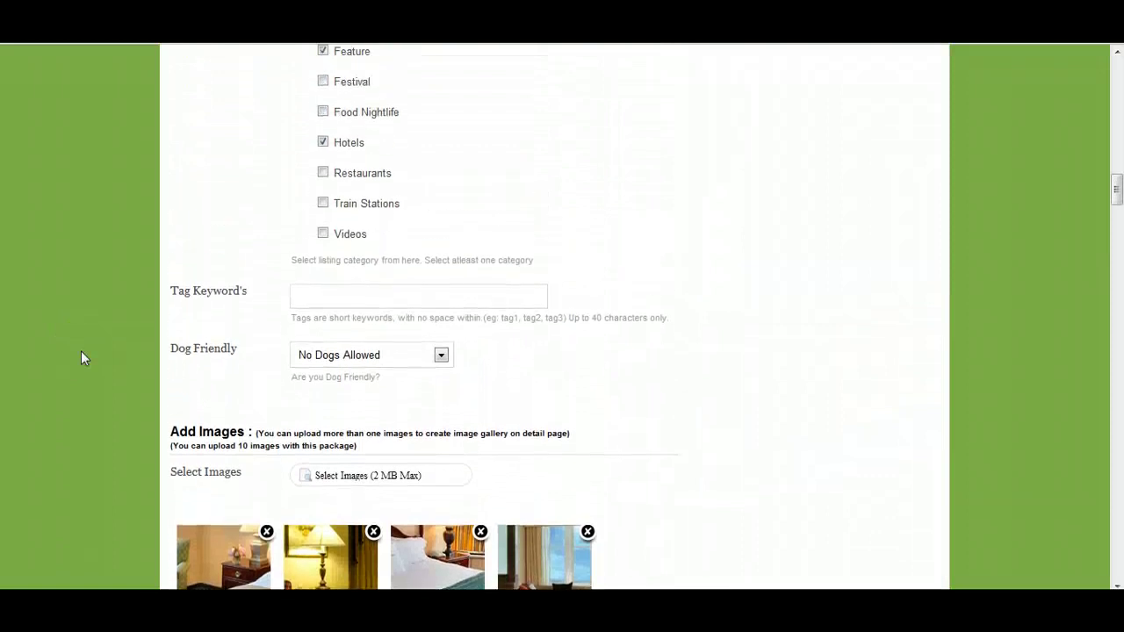
{"action": "left_click", "coordinate": [327, 373]}
{"action": "left_click", "coordinate": [332, 373]}
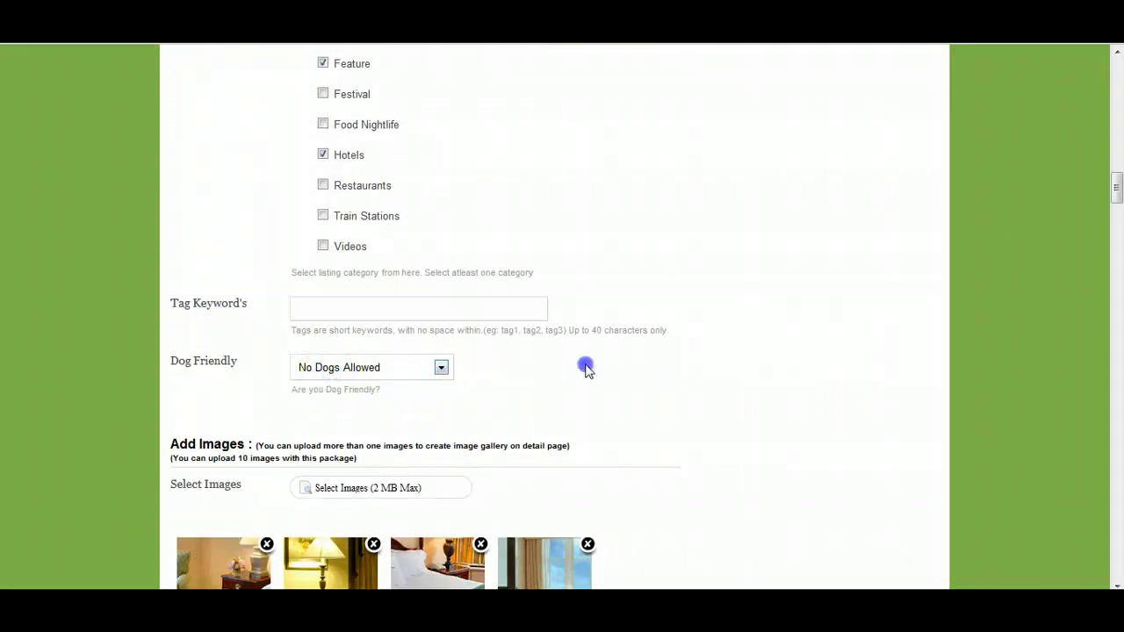
Accept the terms, set Business Owner to No, and submit the Marriott listing for review.
{"action": "scroll", "coordinate": [600, 369], "scroll_direction": "down", "scroll_amount": 9}
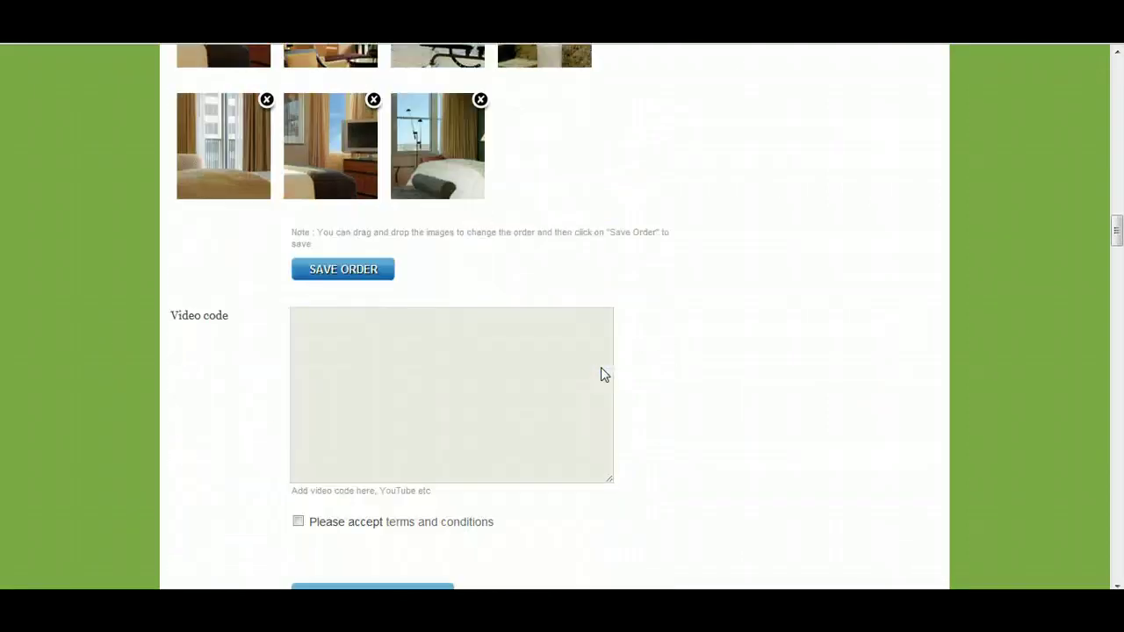
{"action": "scroll", "coordinate": [604, 375], "scroll_direction": "down", "scroll_amount": 2}
{"action": "left_click", "coordinate": [298, 215]}
{"action": "left_click", "coordinate": [344, 295]}
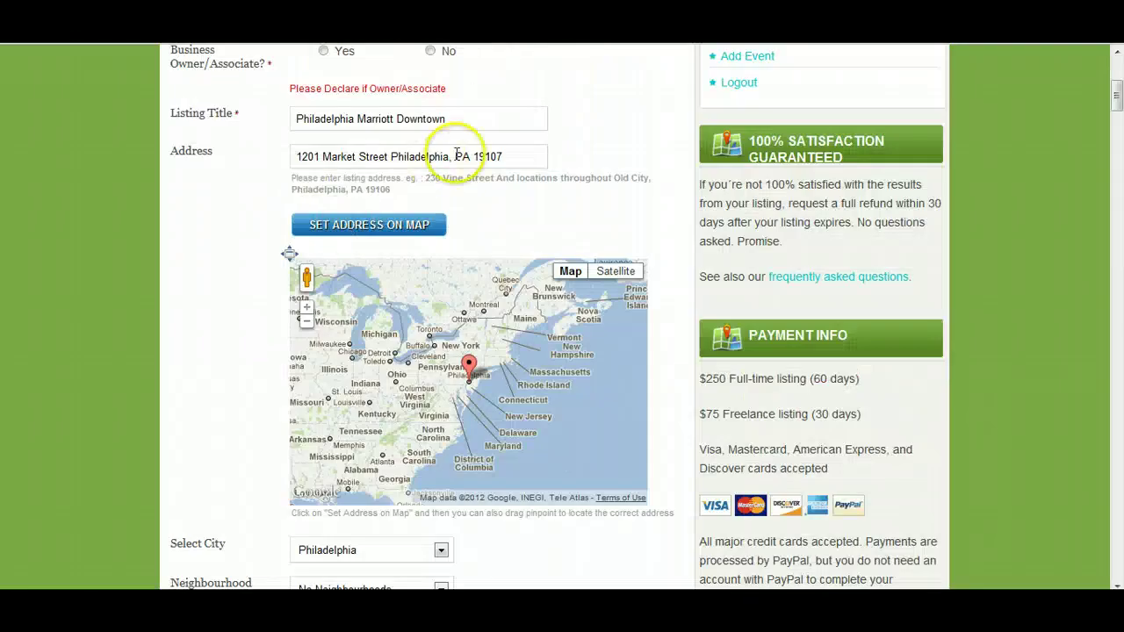
{"action": "left_click", "coordinate": [431, 51]}
{"action": "scroll", "coordinate": [191, 187], "scroll_direction": "down", "scroll_amount": 2}
{"action": "scroll", "coordinate": [191, 188], "scroll_direction": "down", "scroll_amount": 15}
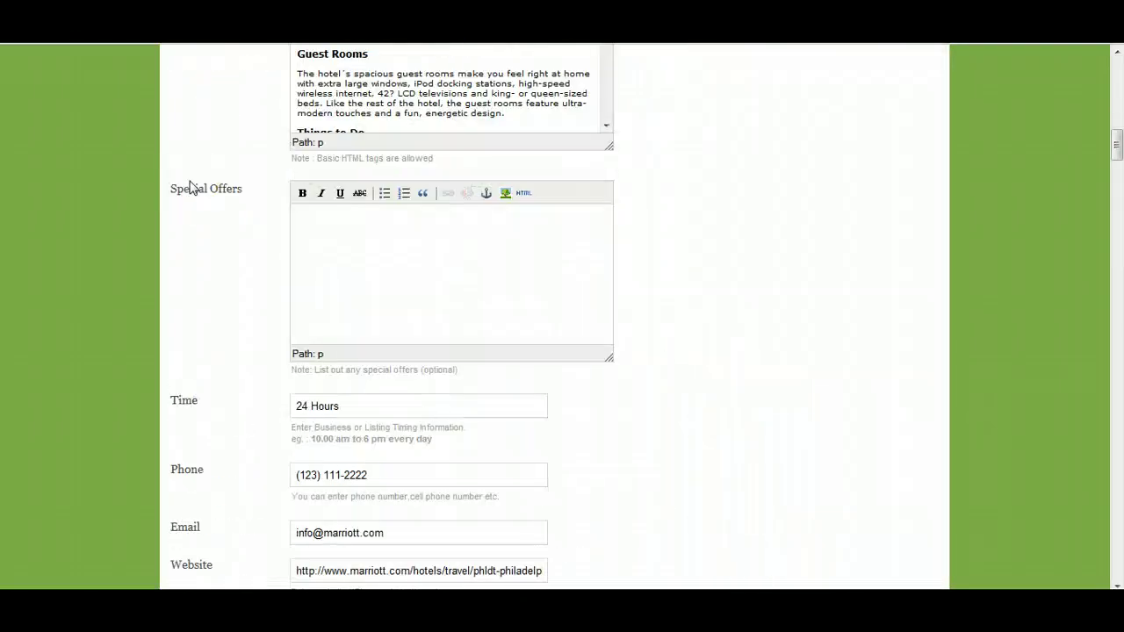
{"action": "scroll", "coordinate": [190, 181], "scroll_direction": "down", "scroll_amount": 4}
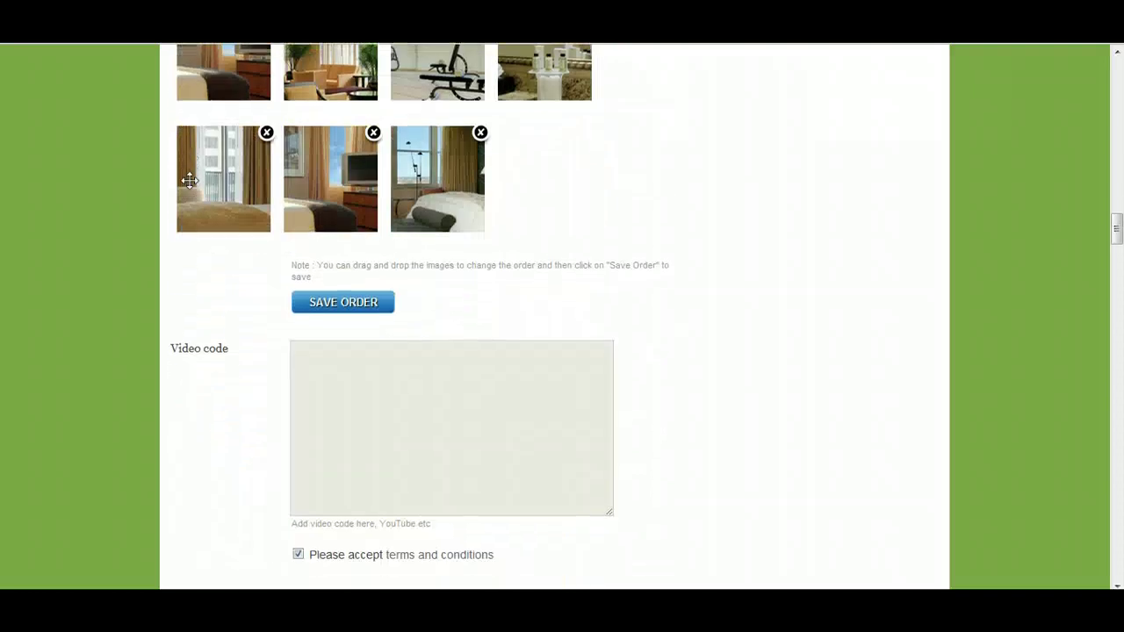
{"action": "scroll", "coordinate": [351, 411], "scroll_direction": "down", "scroll_amount": 3}
{"action": "left_click", "coordinate": [354, 372]}
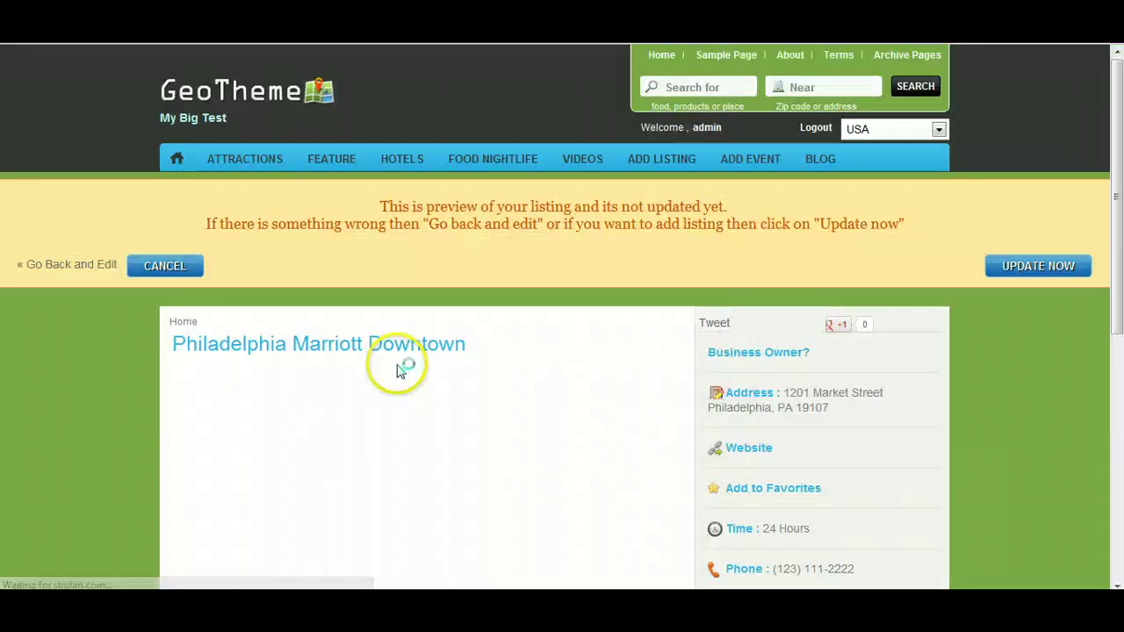
Confirm the preview shows Dog Friendly: No Dogs Allowed and publish the Marriott update.
{"action": "scroll", "coordinate": [999, 305], "scroll_direction": "down", "scroll_amount": 3}
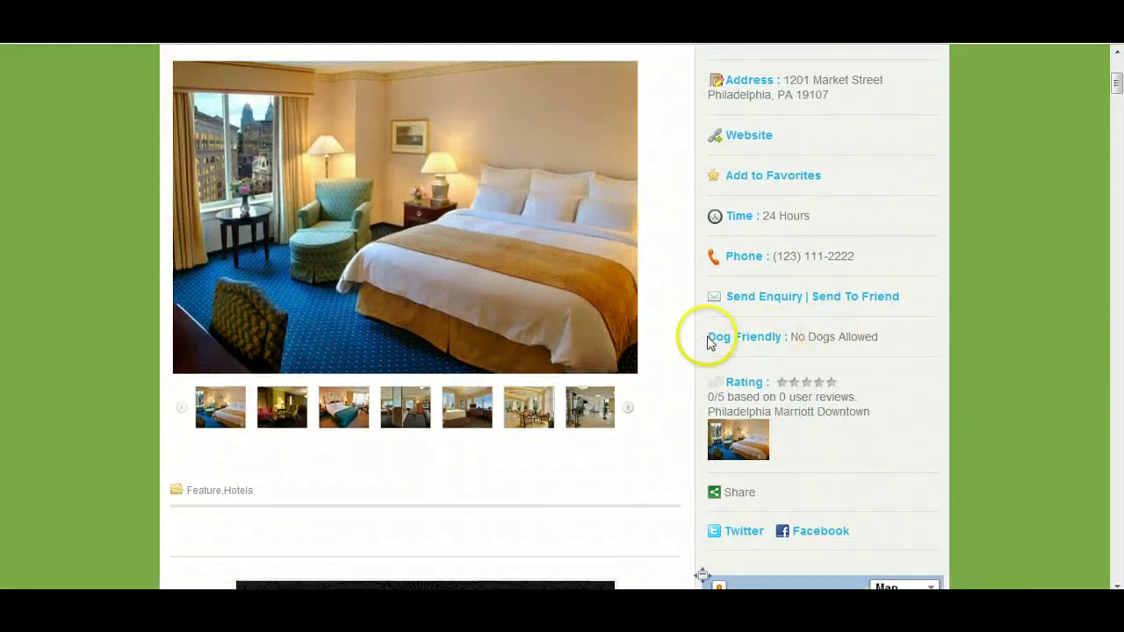
{"action": "left_click_drag", "start_coordinate": [708, 336], "coordinate": [799, 332]}
{"action": "left_click", "coordinate": [958, 341]}
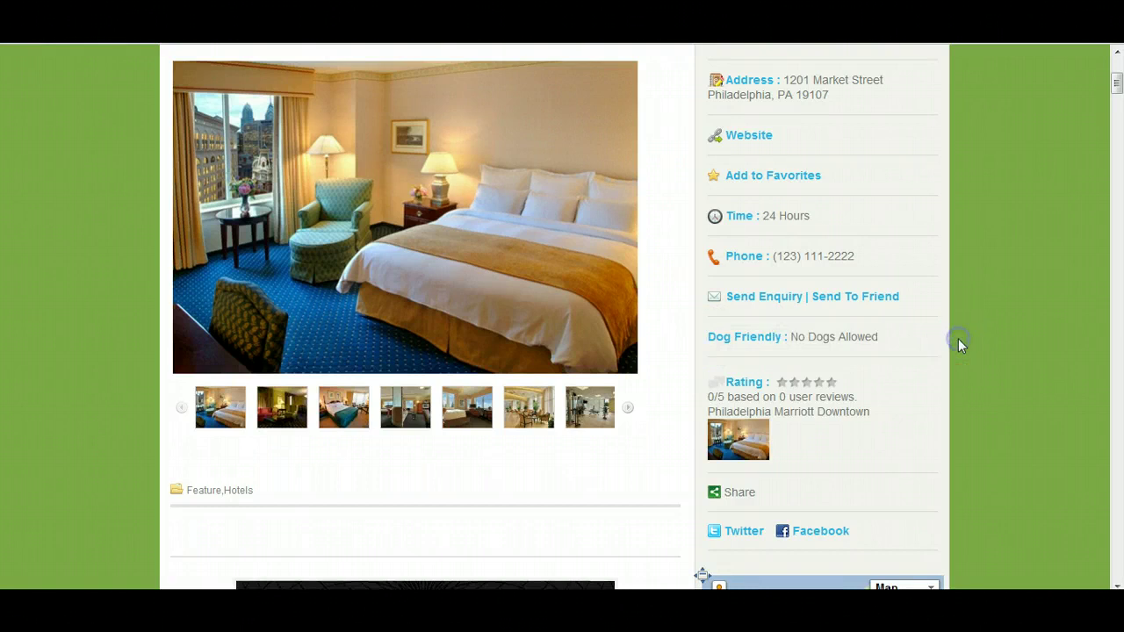
{"action": "scroll", "coordinate": [1076, 270], "scroll_direction": "up", "scroll_amount": 3}
{"action": "left_click", "coordinate": [1024, 273]}
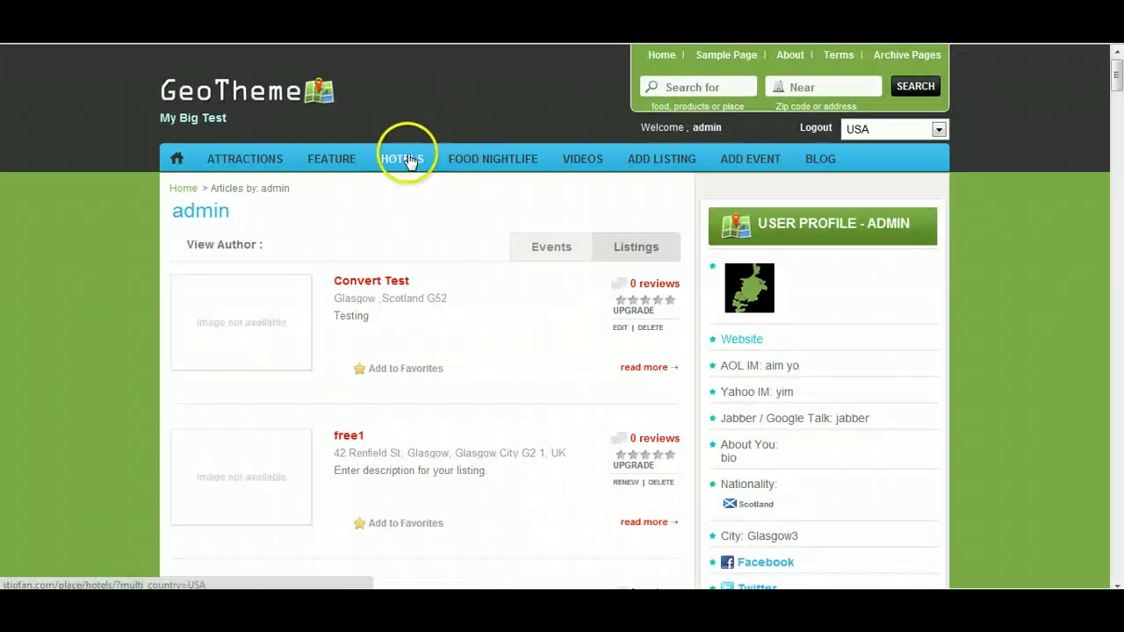
Filter Hotels by Dog Friendly to confirm only Chestnut Hill Hotel remains, then return to all hotels.
{"action": "left_click", "coordinate": [409, 161]}
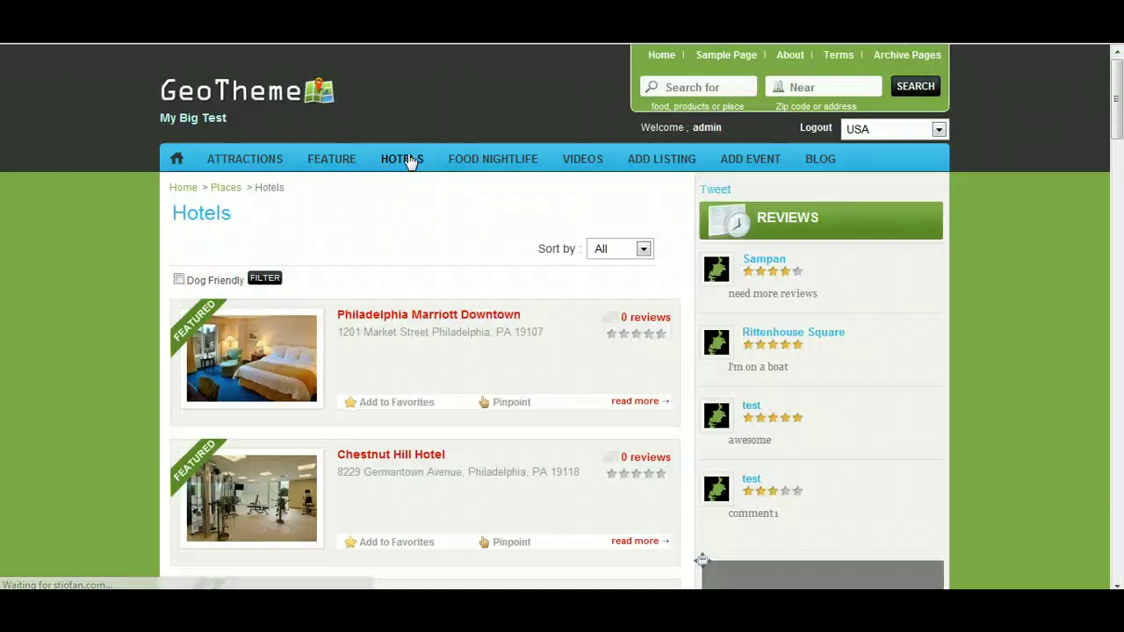
{"action": "left_click", "coordinate": [181, 280]}
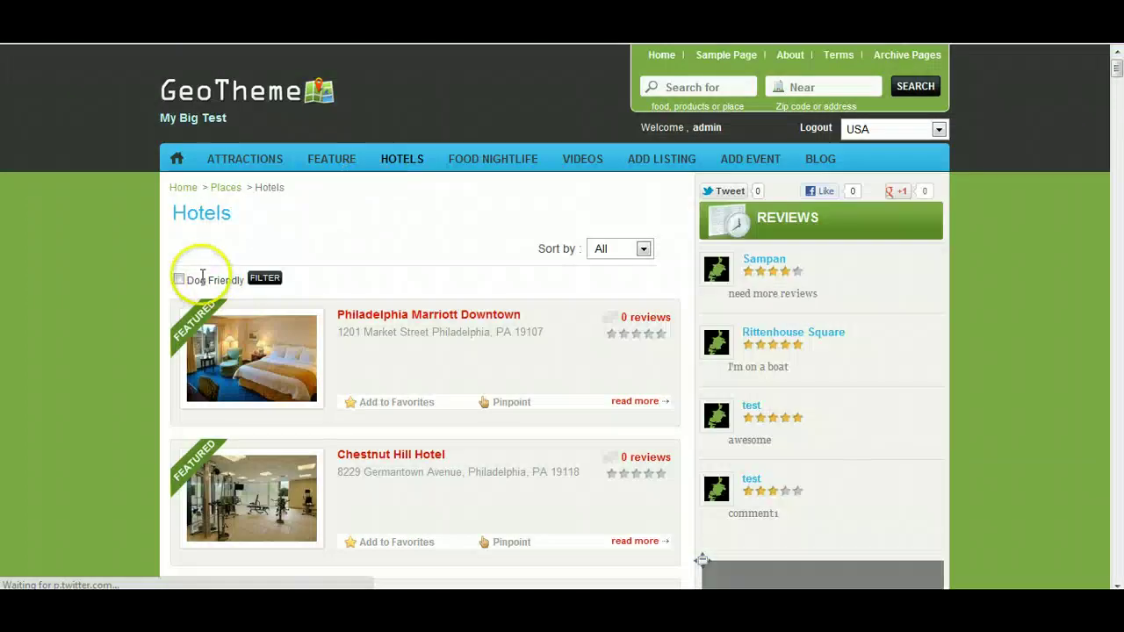
{"action": "left_click", "coordinate": [263, 278]}
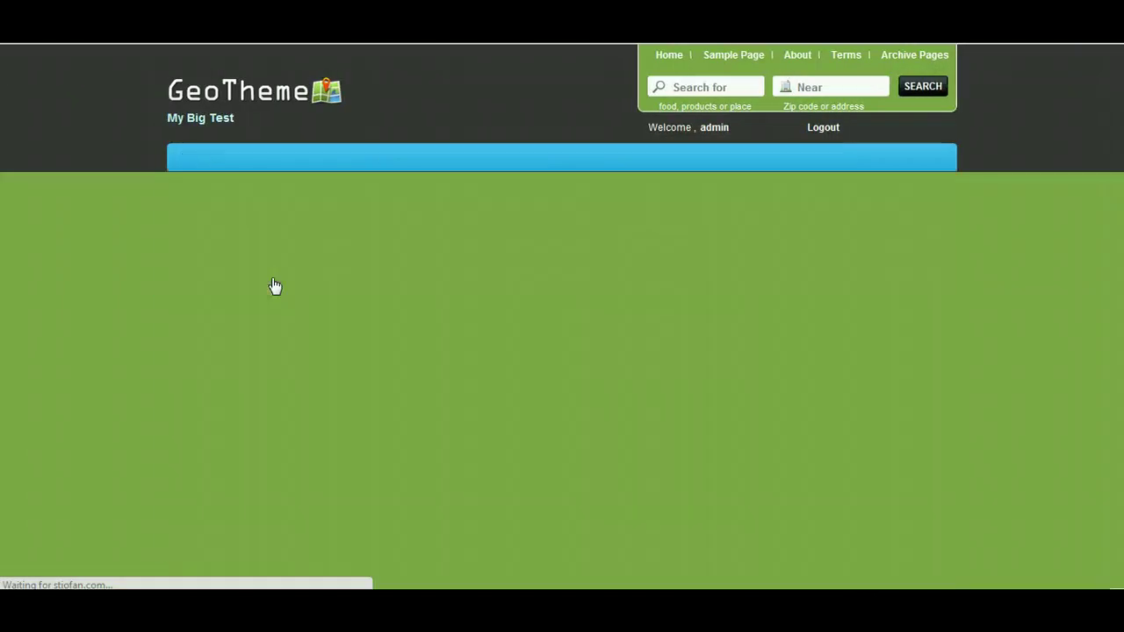
{"action": "left_click", "coordinate": [402, 160]}
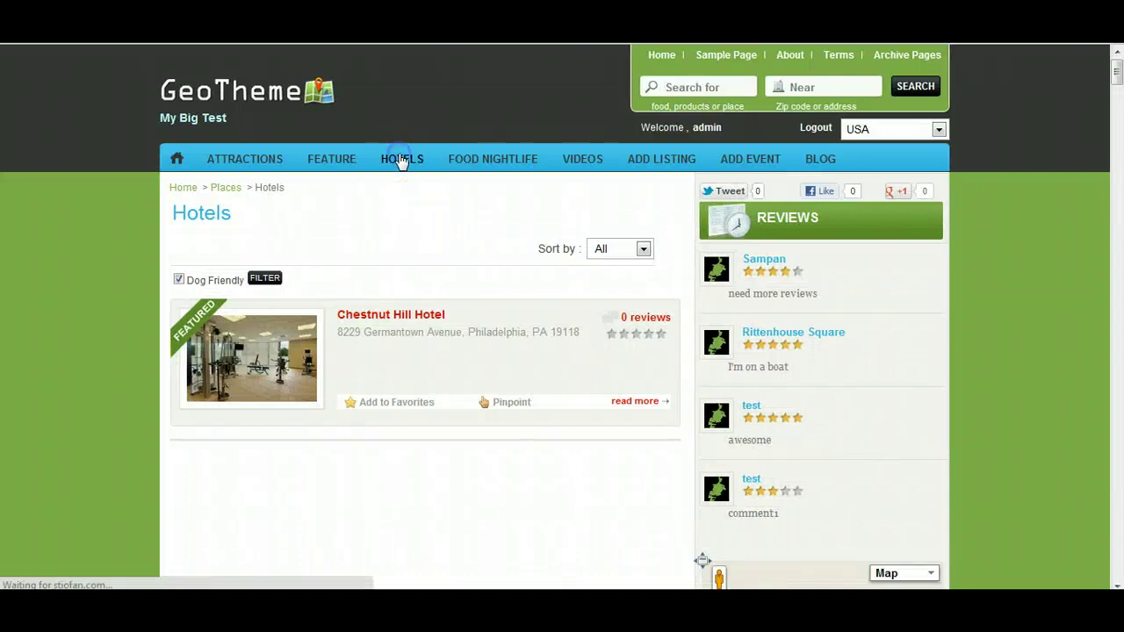
Open Philadelphia Marriott Downtown and highlight its Dog Friendly value, No Dogs Allowed.
{"action": "left_click", "coordinate": [397, 312]}
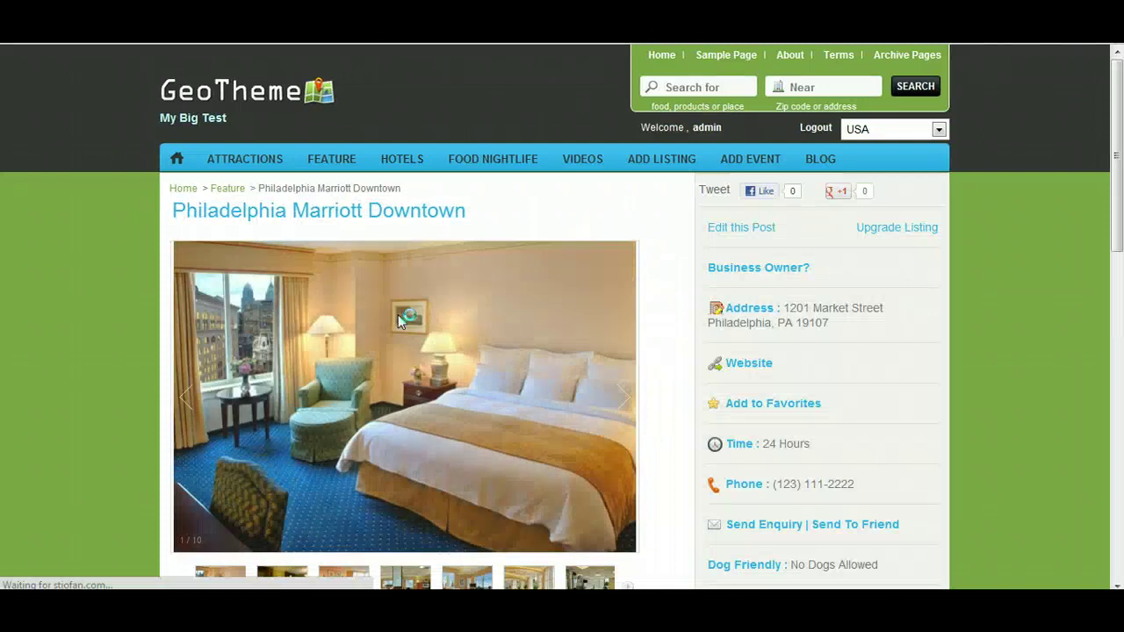
{"action": "left_click", "coordinate": [700, 296]}
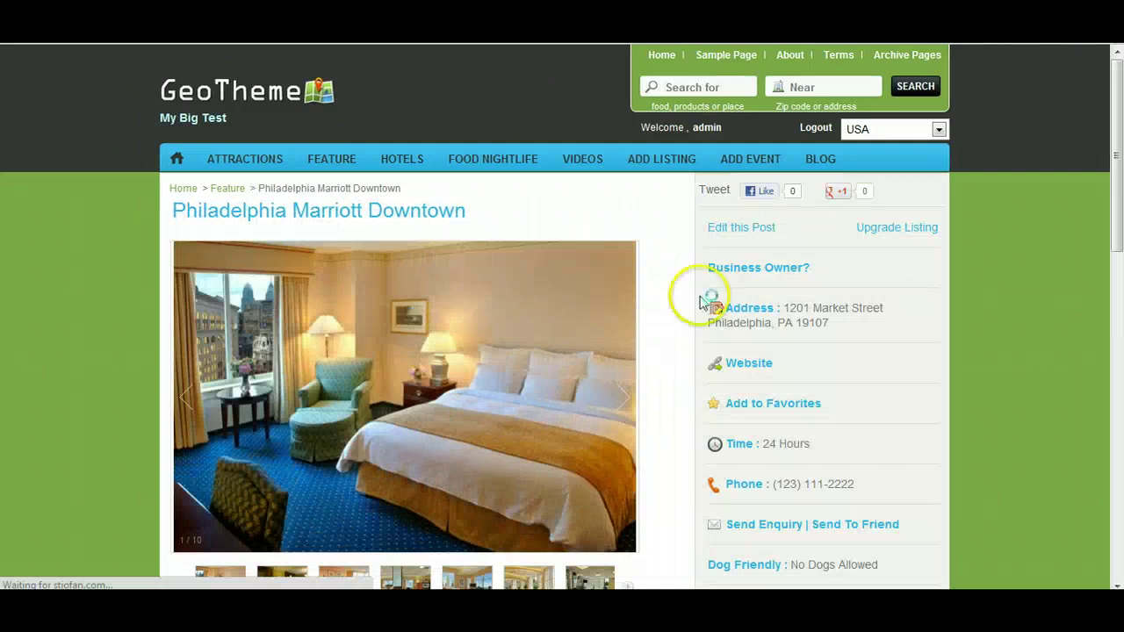
{"action": "scroll", "coordinate": [1023, 374], "scroll_direction": "down", "scroll_amount": 2}
{"action": "left_click_drag", "start_coordinate": [881, 397], "coordinate": [845, 389]}
{"action": "left_click", "coordinate": [1007, 386]}
{"action": "left_click_drag", "start_coordinate": [880, 396], "coordinate": [802, 387]}
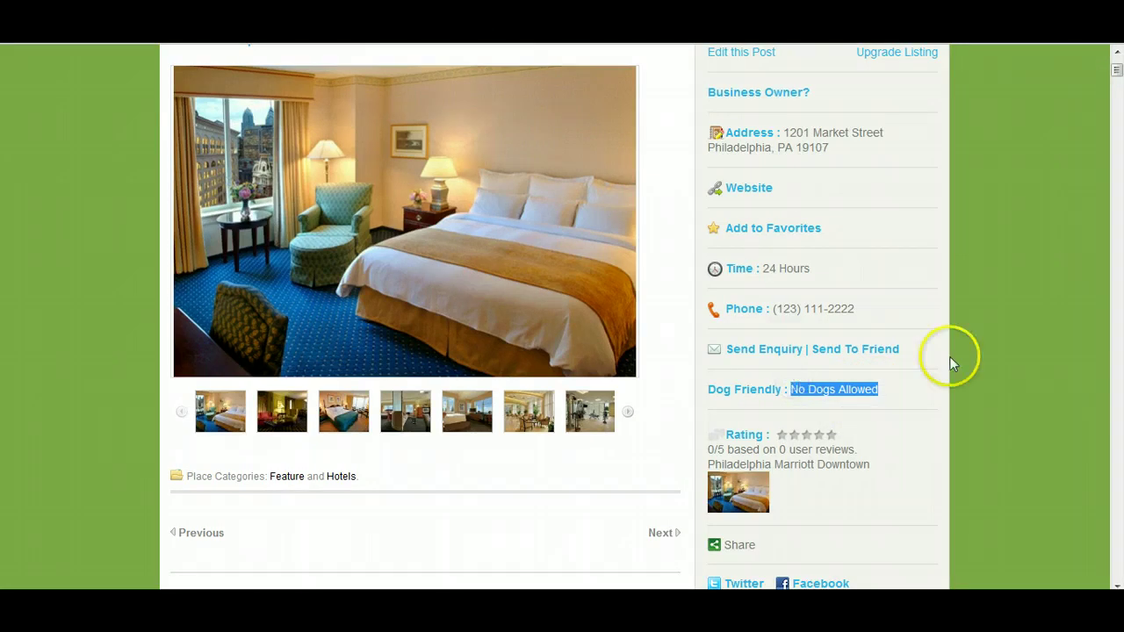
{"action": "scroll", "coordinate": [951, 363], "scroll_direction": "up", "scroll_amount": 2}
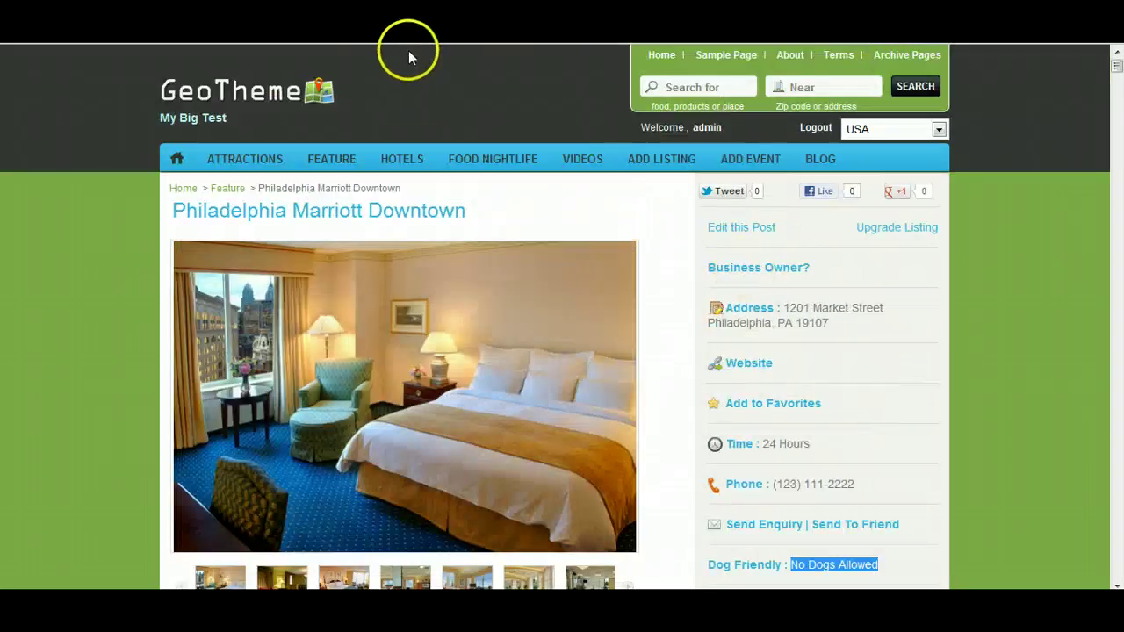
Open the Hotels page and reload it with F5 so the Disabled Access filter appears.
{"action": "left_click", "coordinate": [397, 163]}
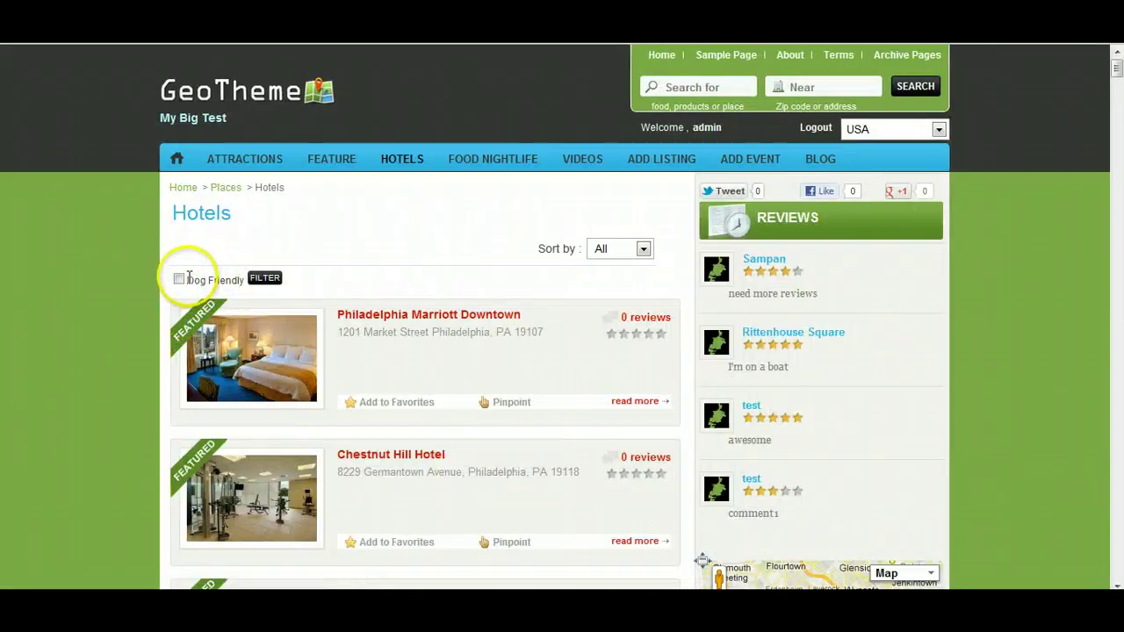
{"action": "left_click_drag", "start_coordinate": [189, 277], "coordinate": [222, 278]}
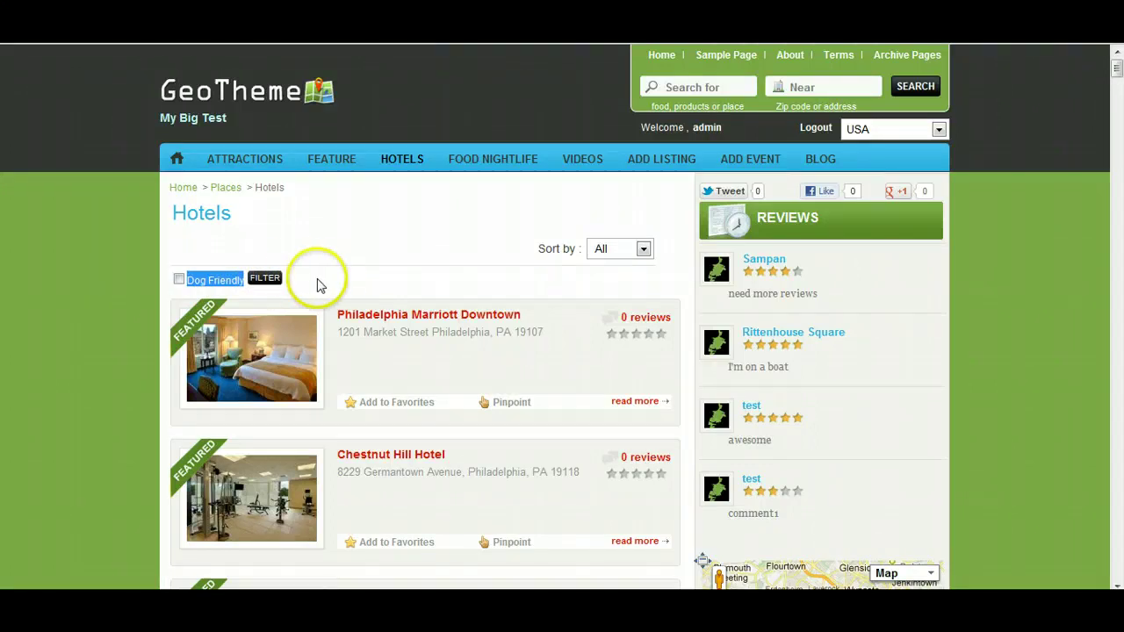
{"action": "left_click", "coordinate": [195, 248]}
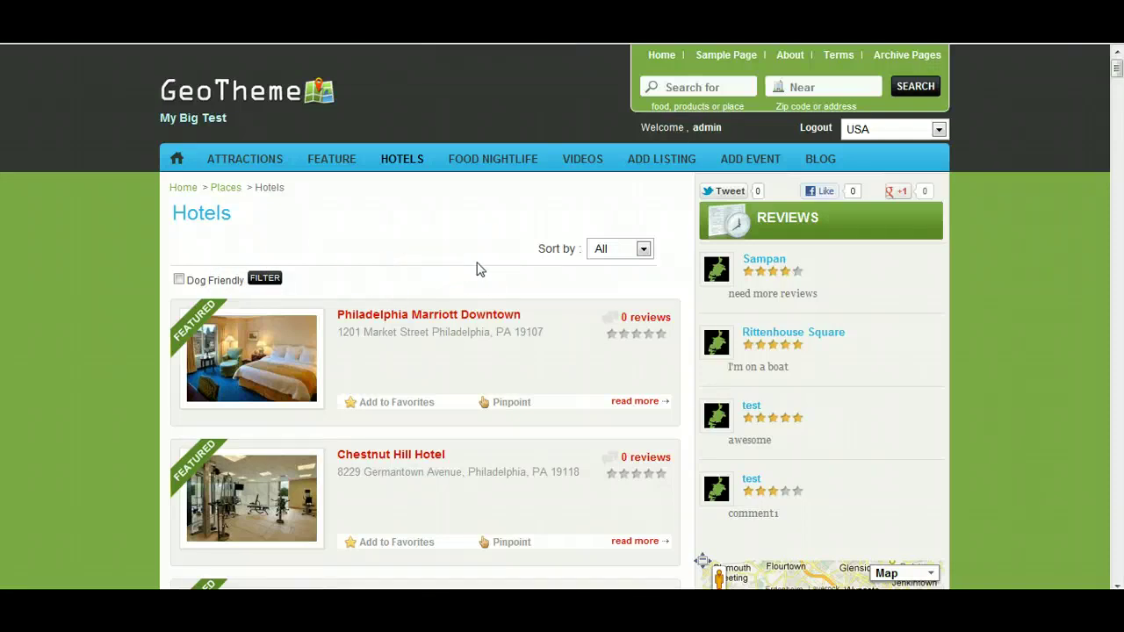
{"action": "key", "text": "F5"}
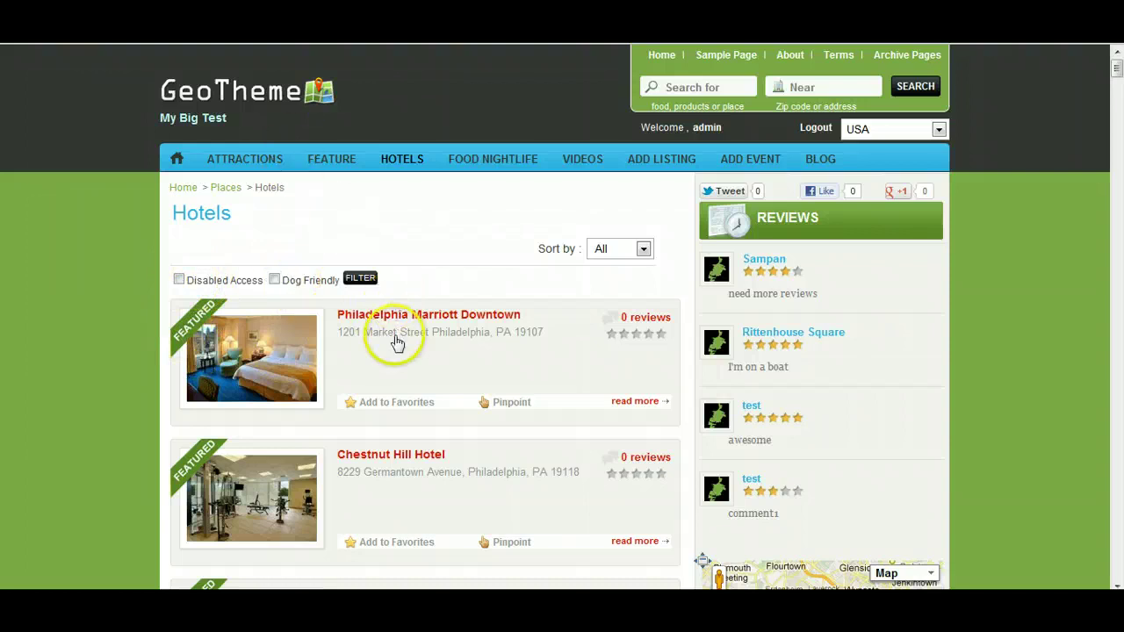
Filter Hotels by Disabled Access, then by Disabled Access plus Dog Friendly, leaving Chestnut Hill Hotel.
{"action": "scroll", "coordinate": [400, 336], "scroll_direction": "down", "scroll_amount": 2}
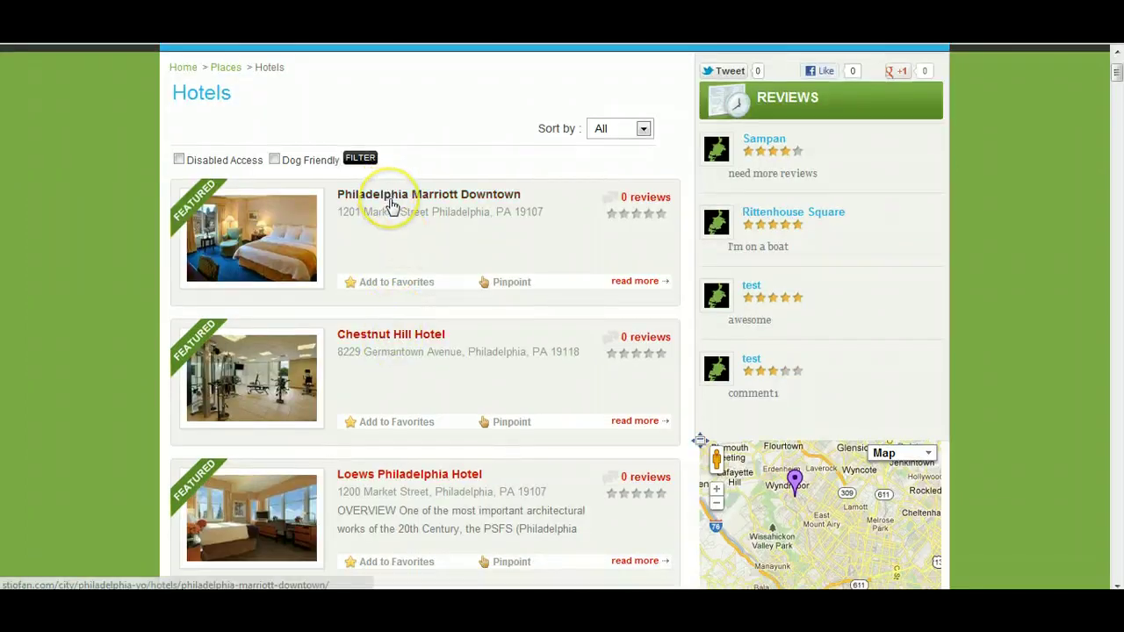
{"action": "left_click", "coordinate": [178, 161]}
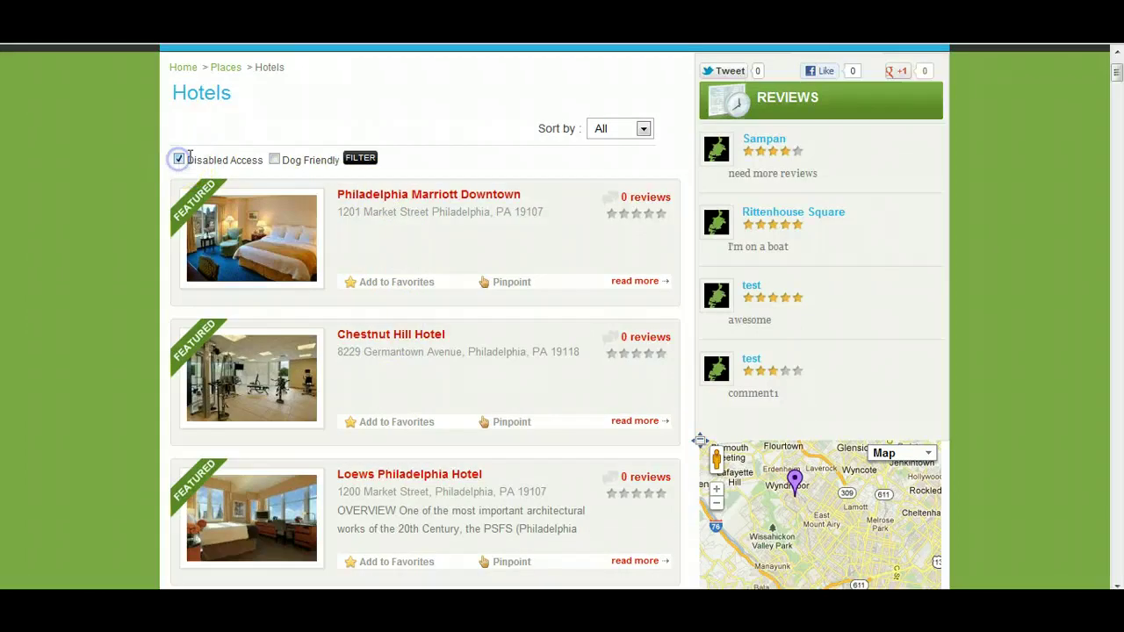
{"action": "left_click", "coordinate": [361, 158]}
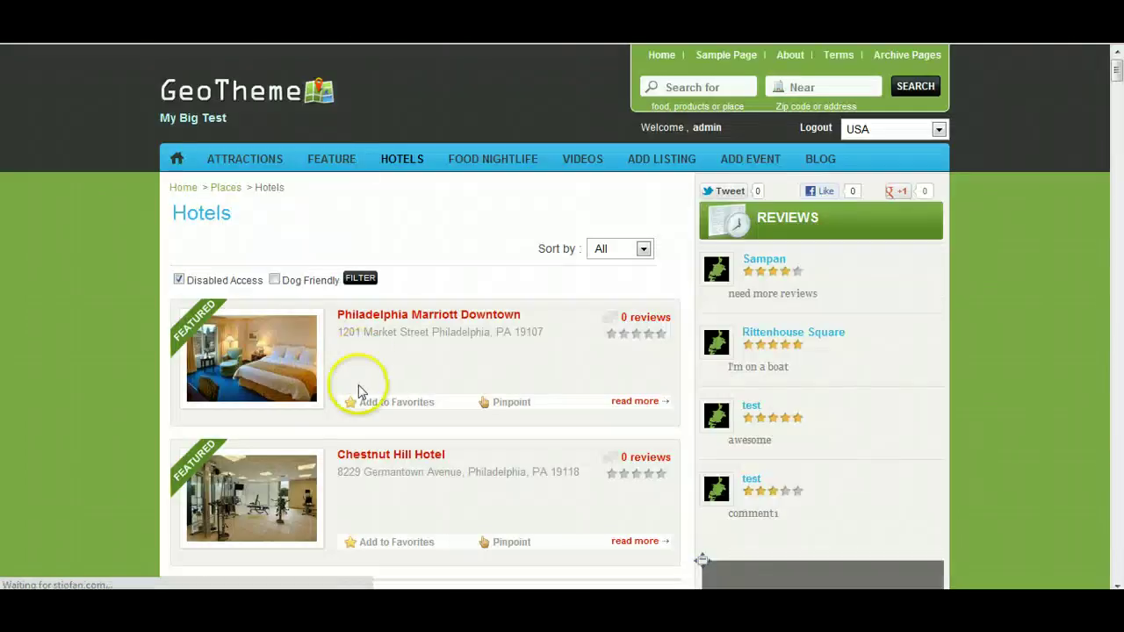
{"action": "scroll", "coordinate": [354, 439], "scroll_direction": "down", "scroll_amount": 1}
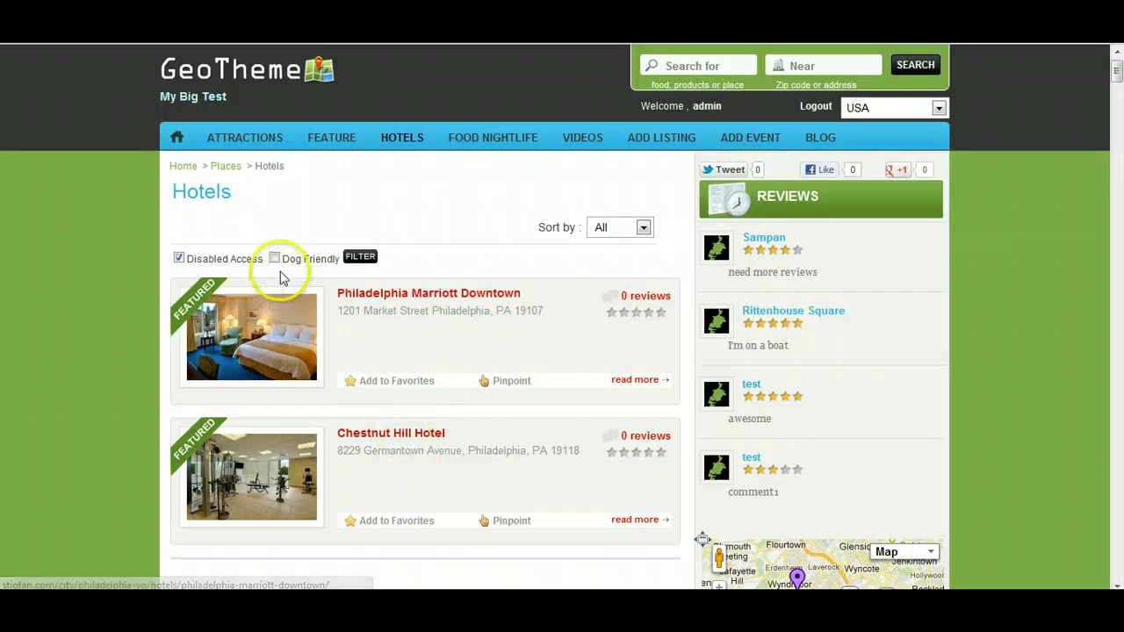
{"action": "left_click", "coordinate": [275, 259]}
{"action": "left_click", "coordinate": [360, 257]}
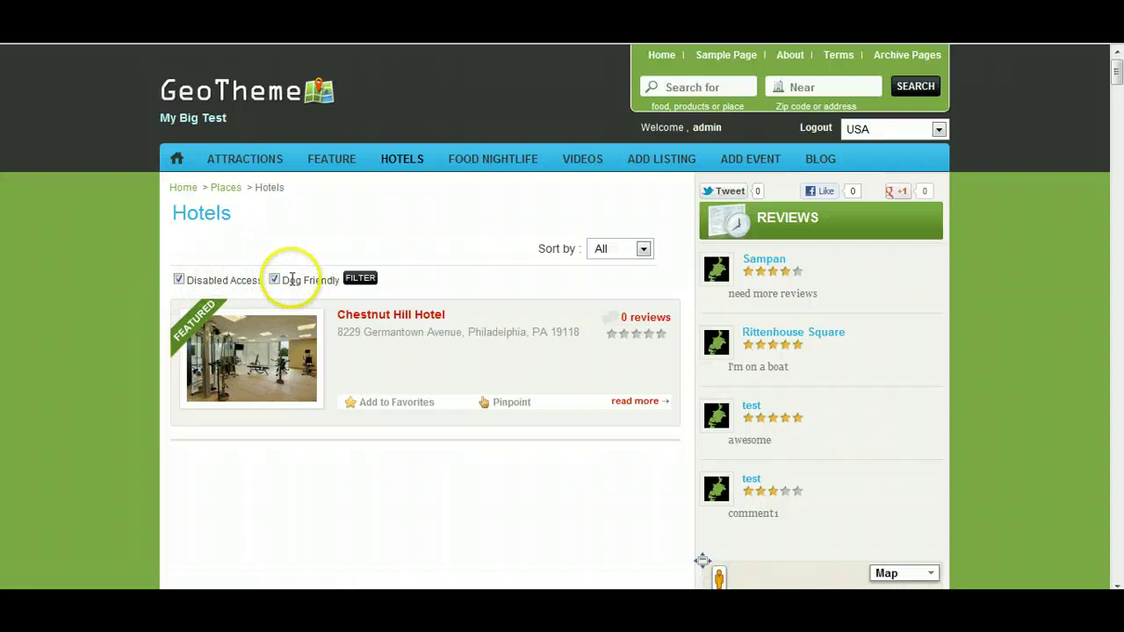
{"action": "left_click", "coordinate": [275, 278]}
{"action": "left_click", "coordinate": [274, 279]}
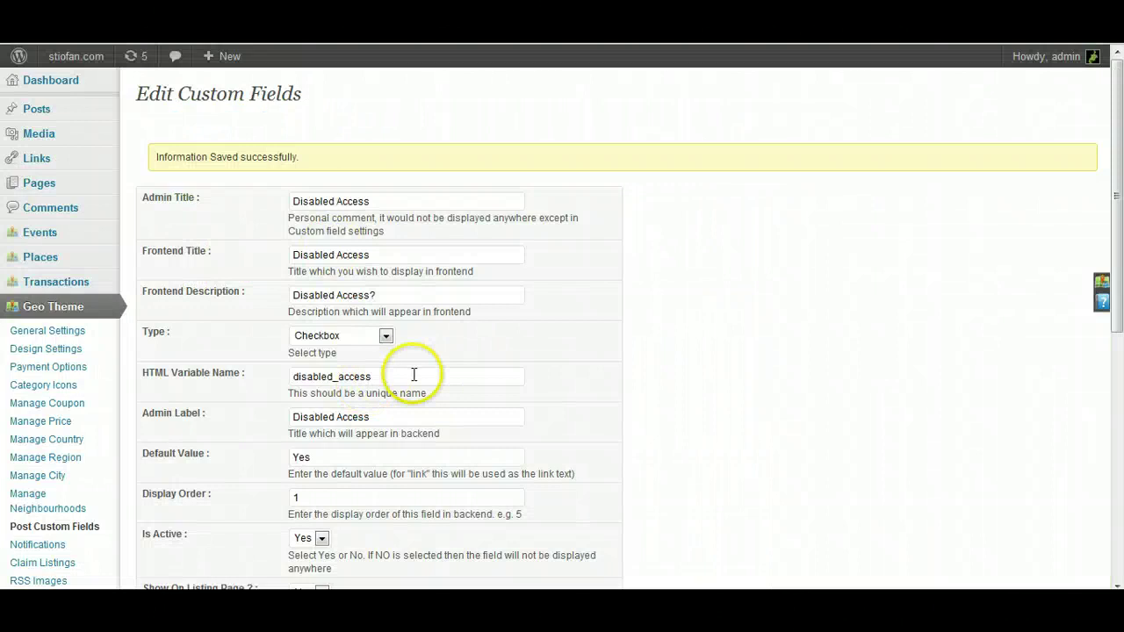
Inspect the Disabled Access field's HTML Variable Name, disabled_access.
{"action": "left_click_drag", "start_coordinate": [414, 375], "coordinate": [134, 373]}
{"action": "left_click", "coordinate": [154, 373]}
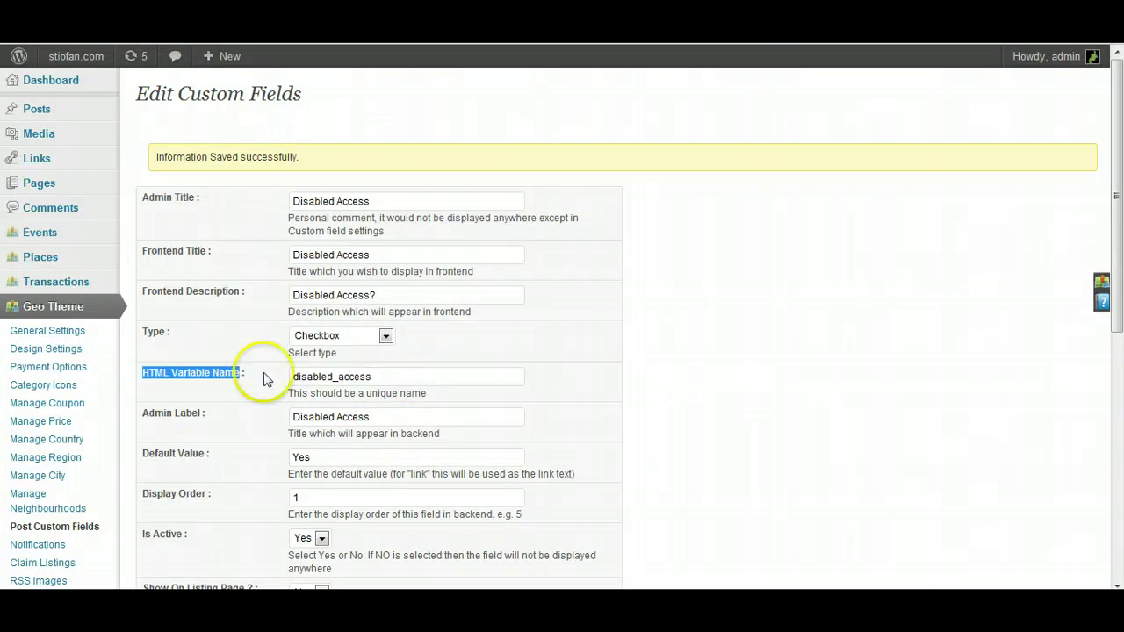
{"action": "left_click", "coordinate": [382, 376]}
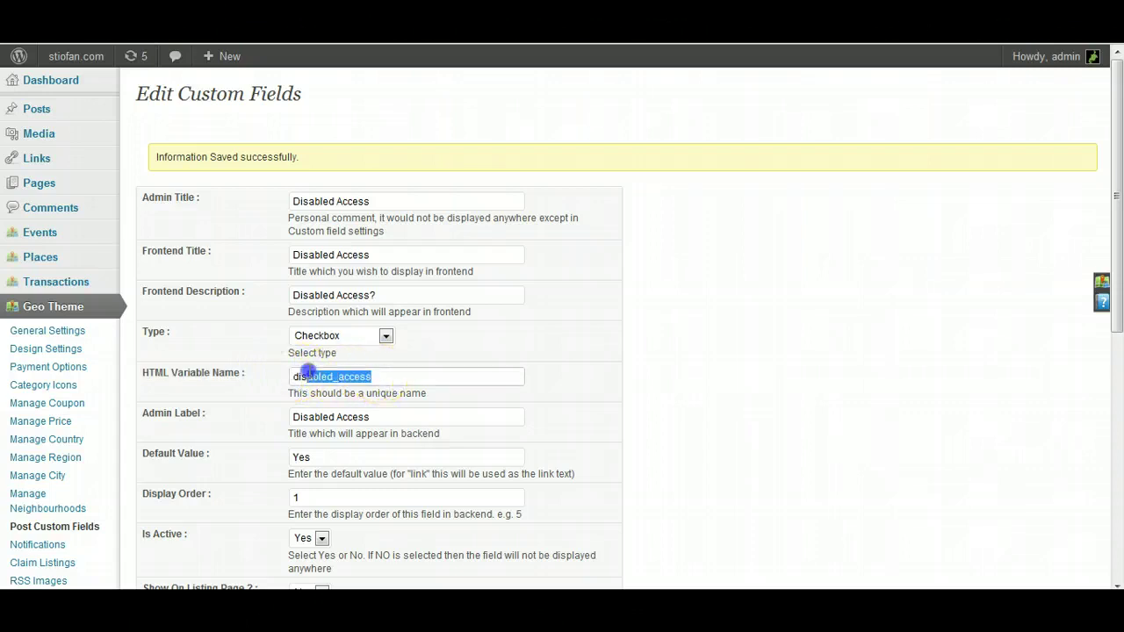
{"action": "left_click", "coordinate": [386, 377]}
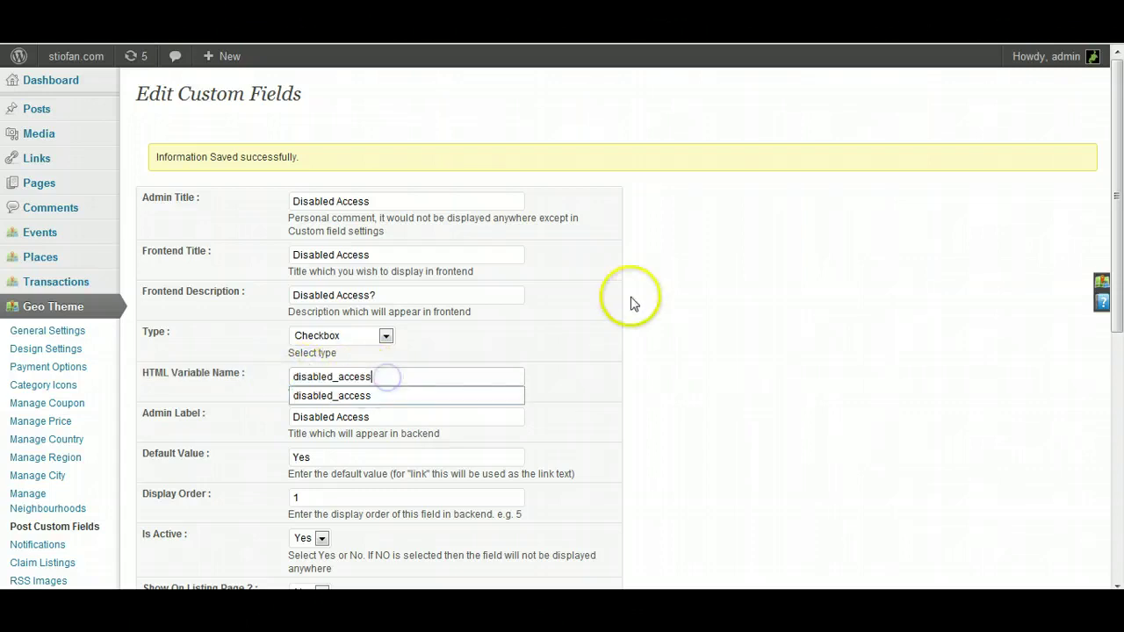